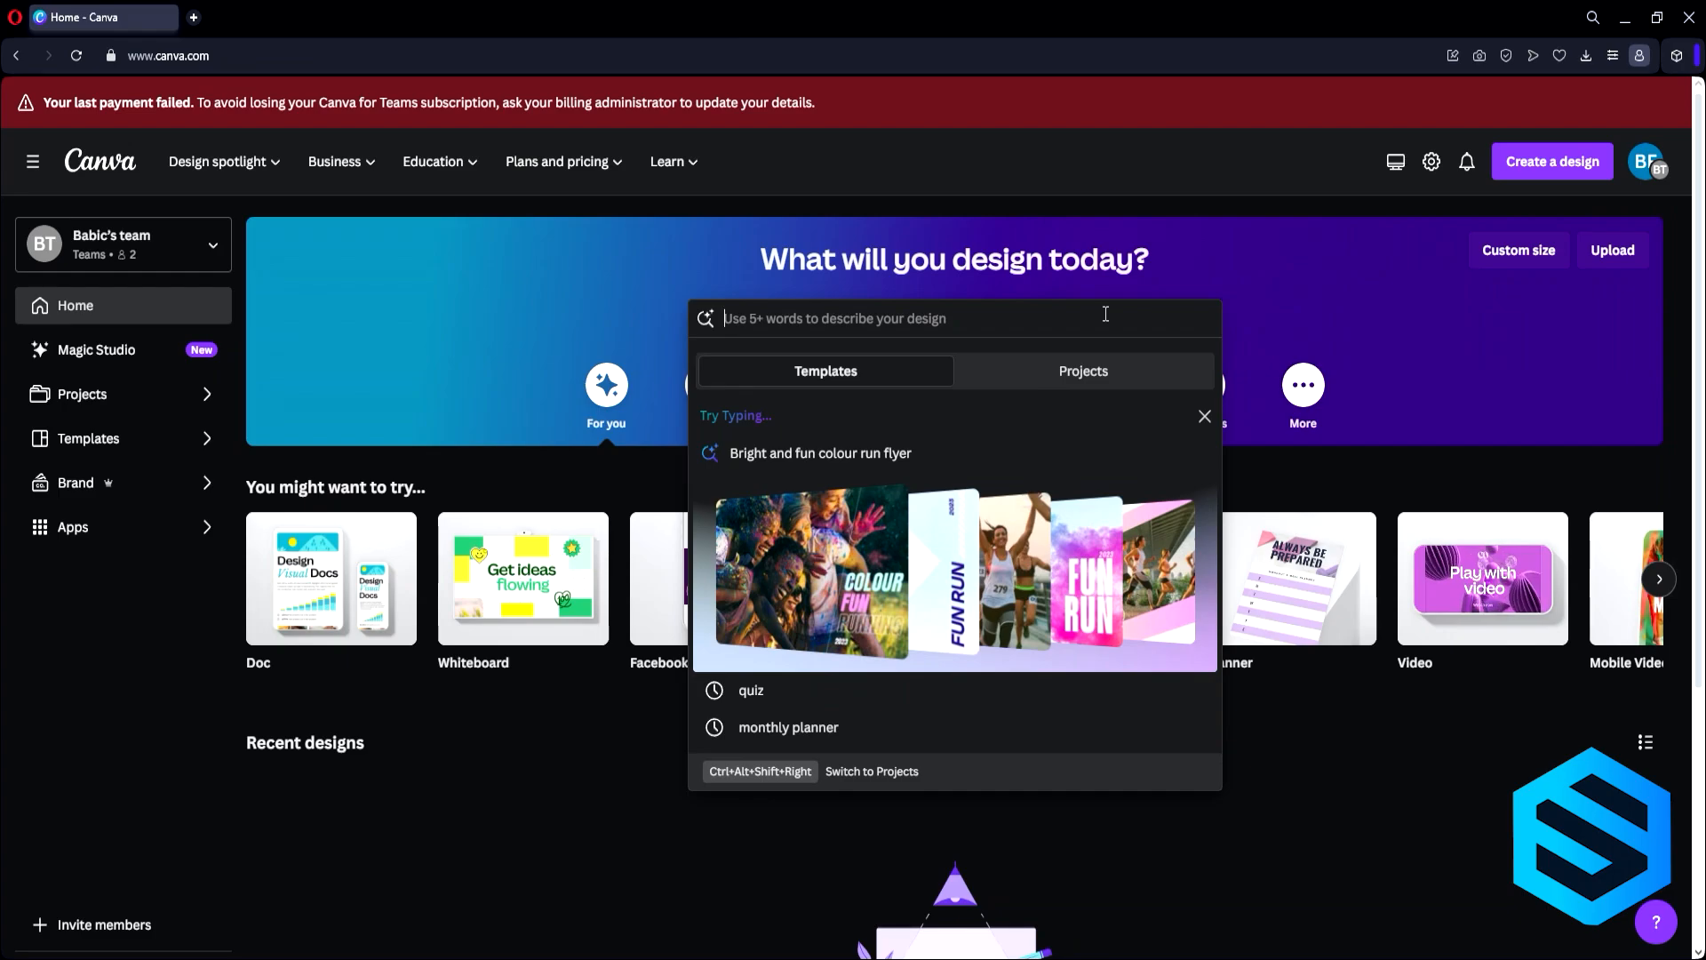
Search for "youtube banner" and open the YouTube Banner (2560 × 1440 px) template category
text(youtube banner)
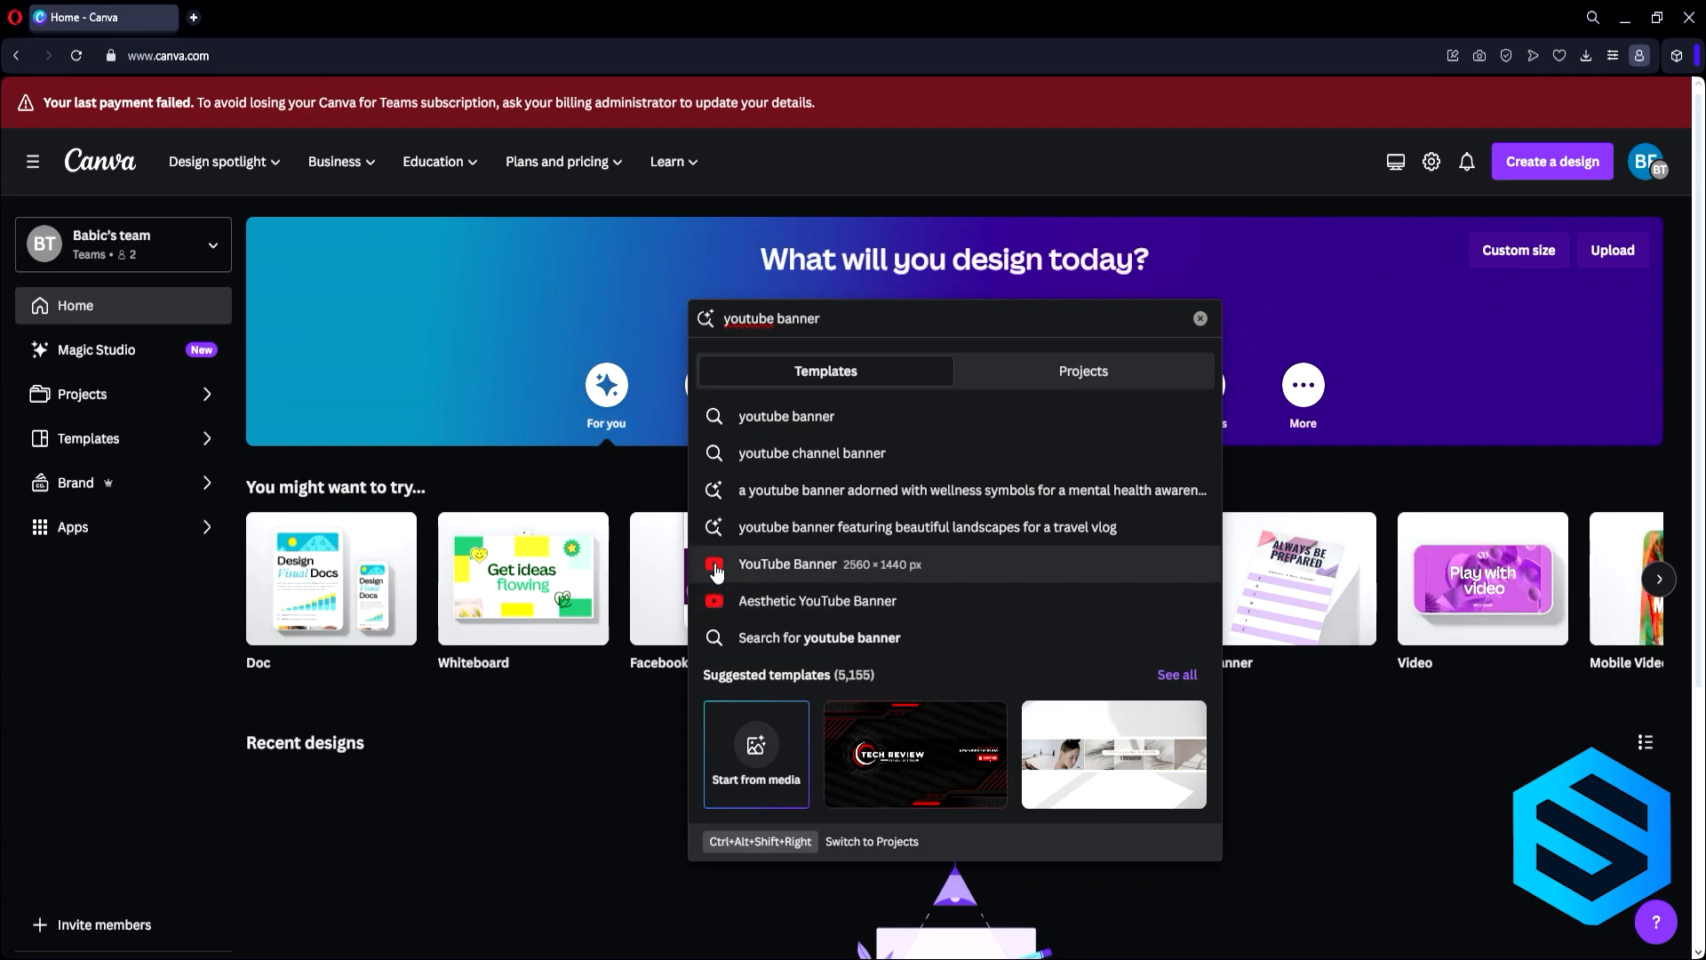
click(855, 571)
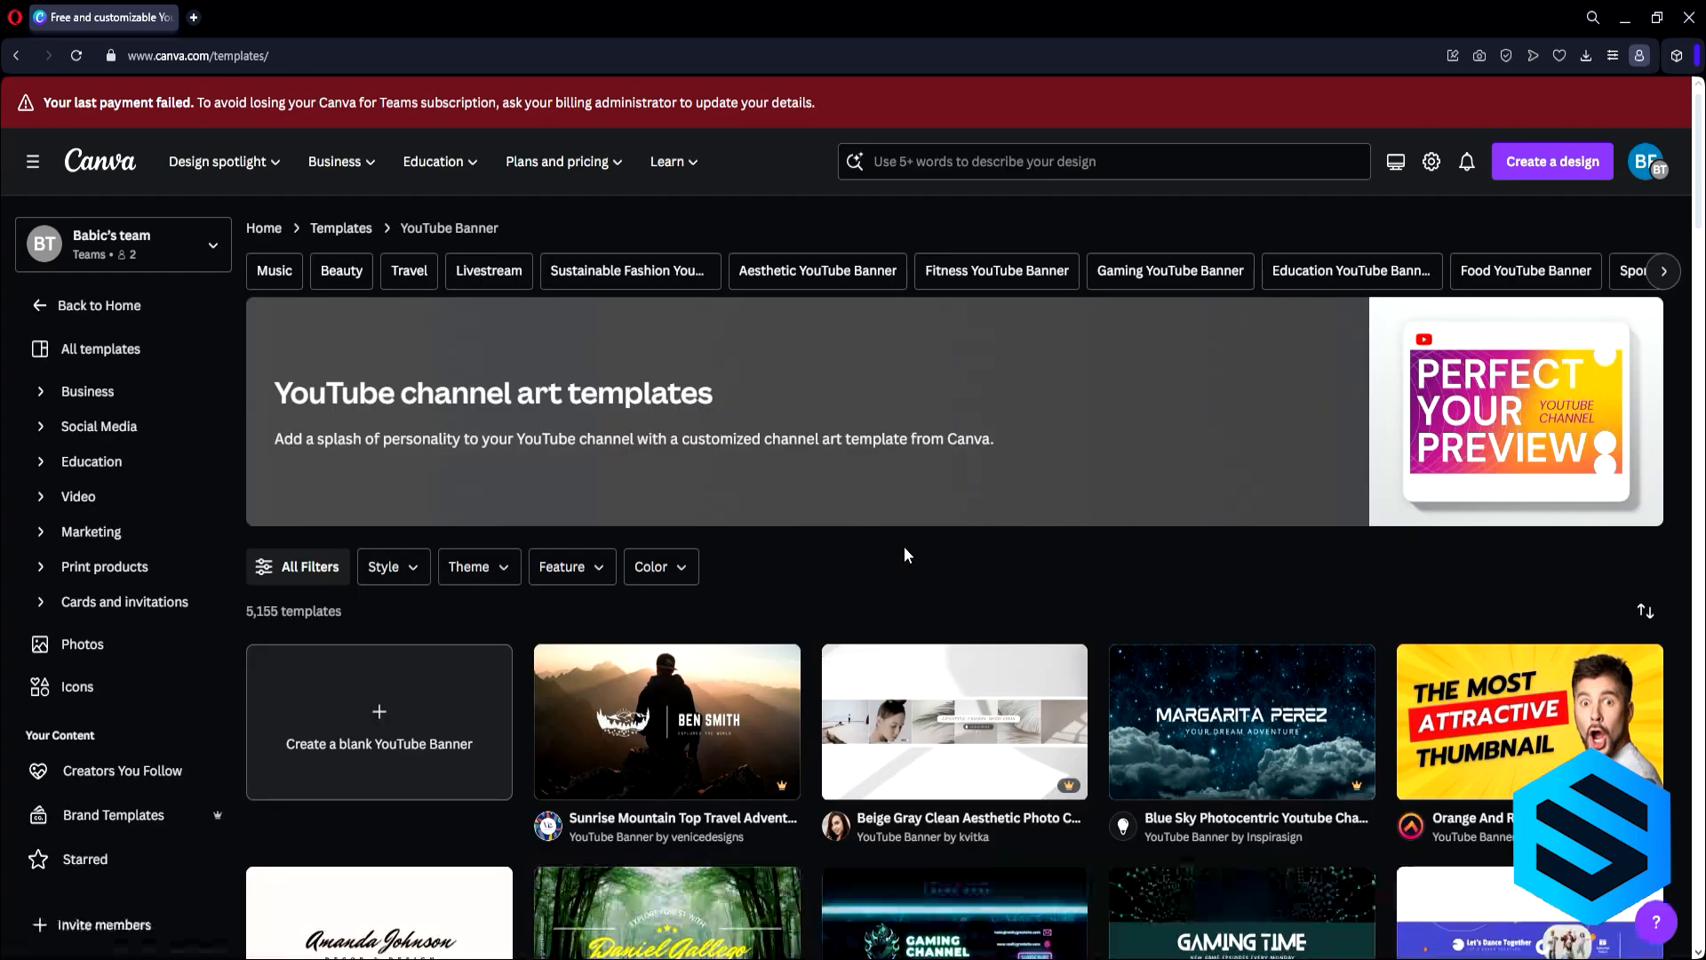
Look through the available YouTube channel art templates to compare banner styles and layouts
scroll(905, 555, down, 5)
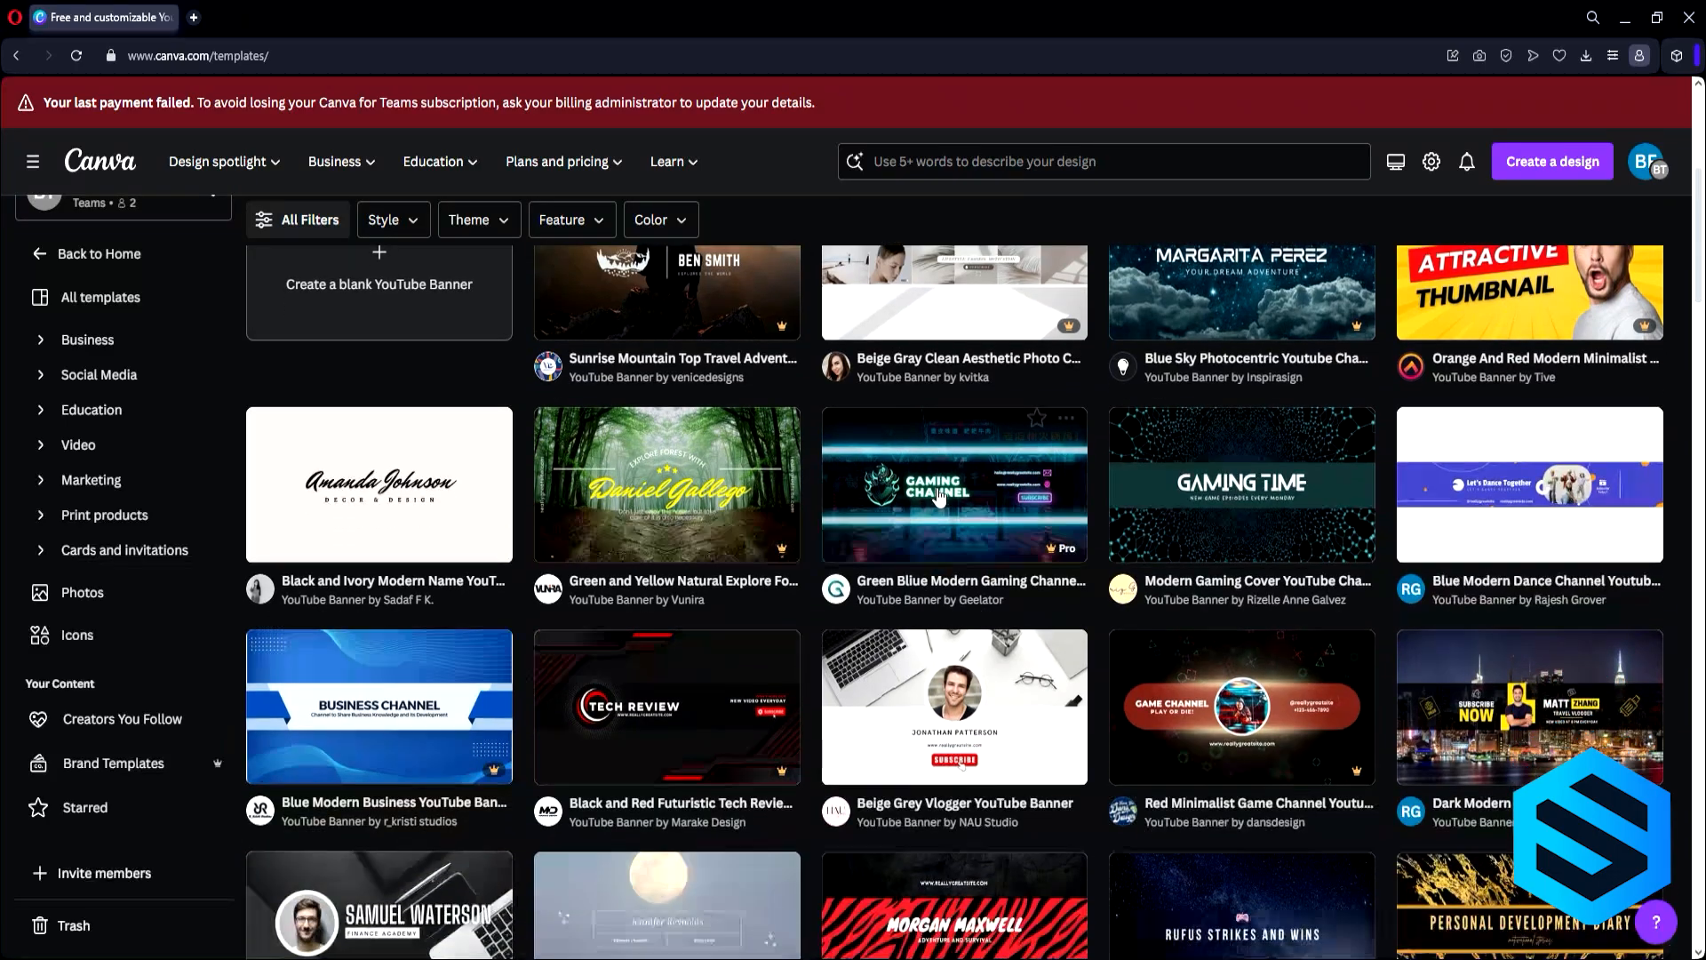
scroll(974, 494, up, 5)
scroll(977, 533, down, 7)
scroll(982, 605, up, 7)
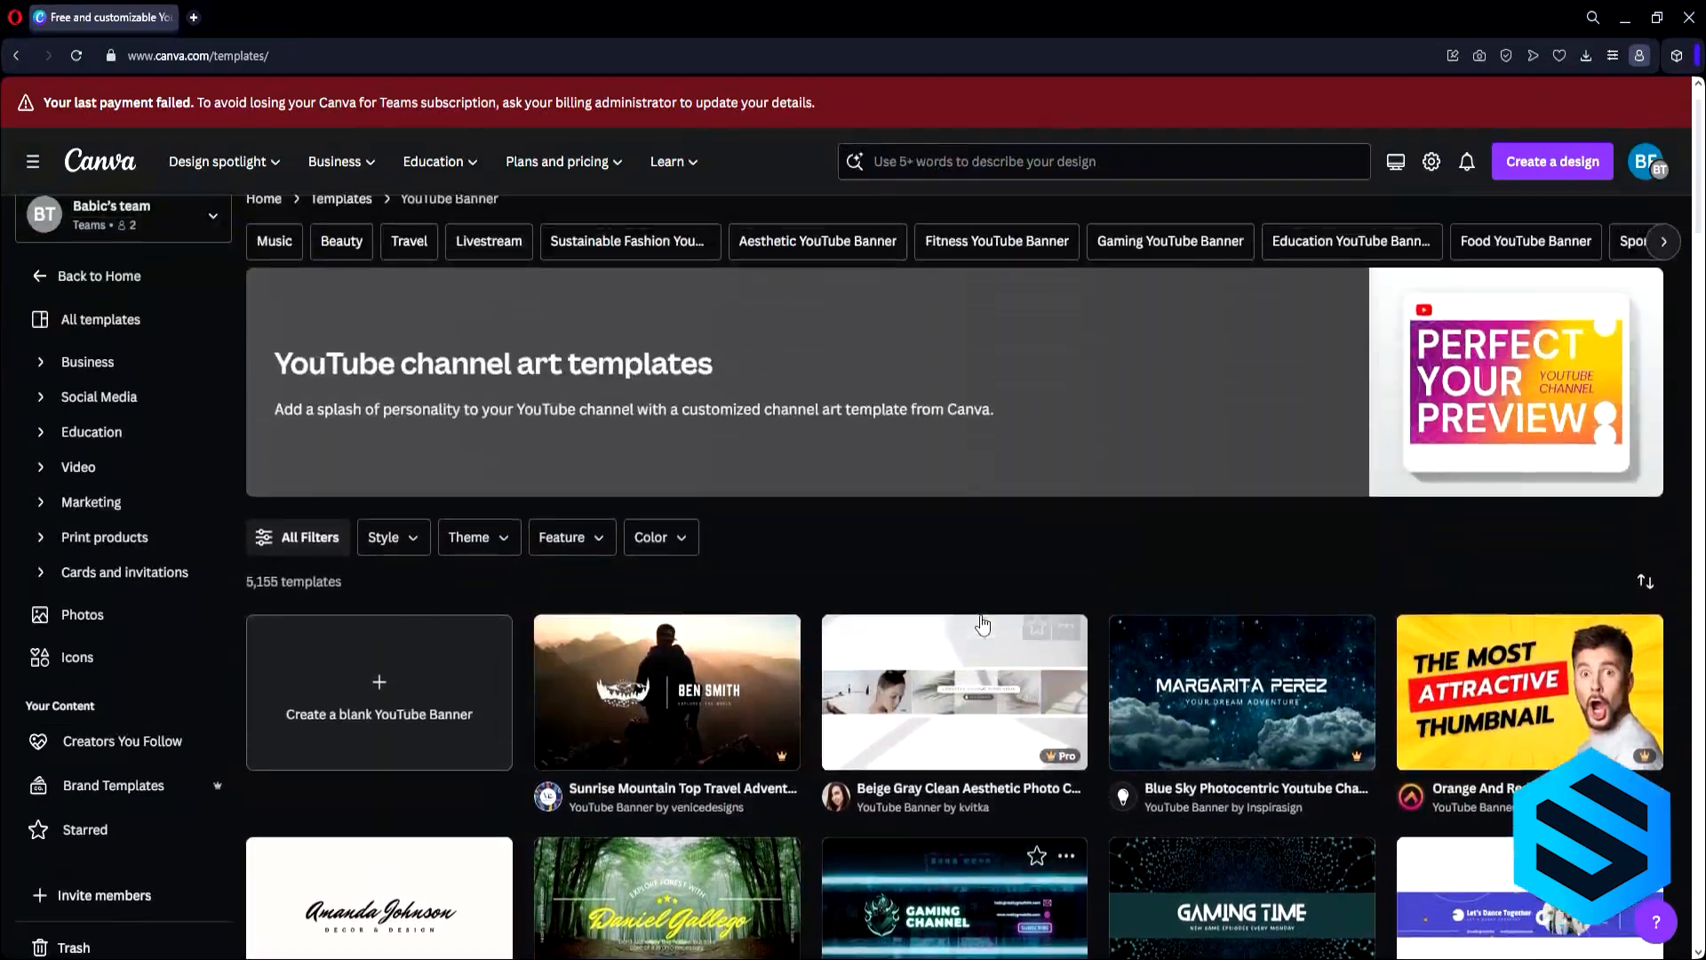
scroll(982, 625, down, 5)
scroll(994, 611, down, 2)
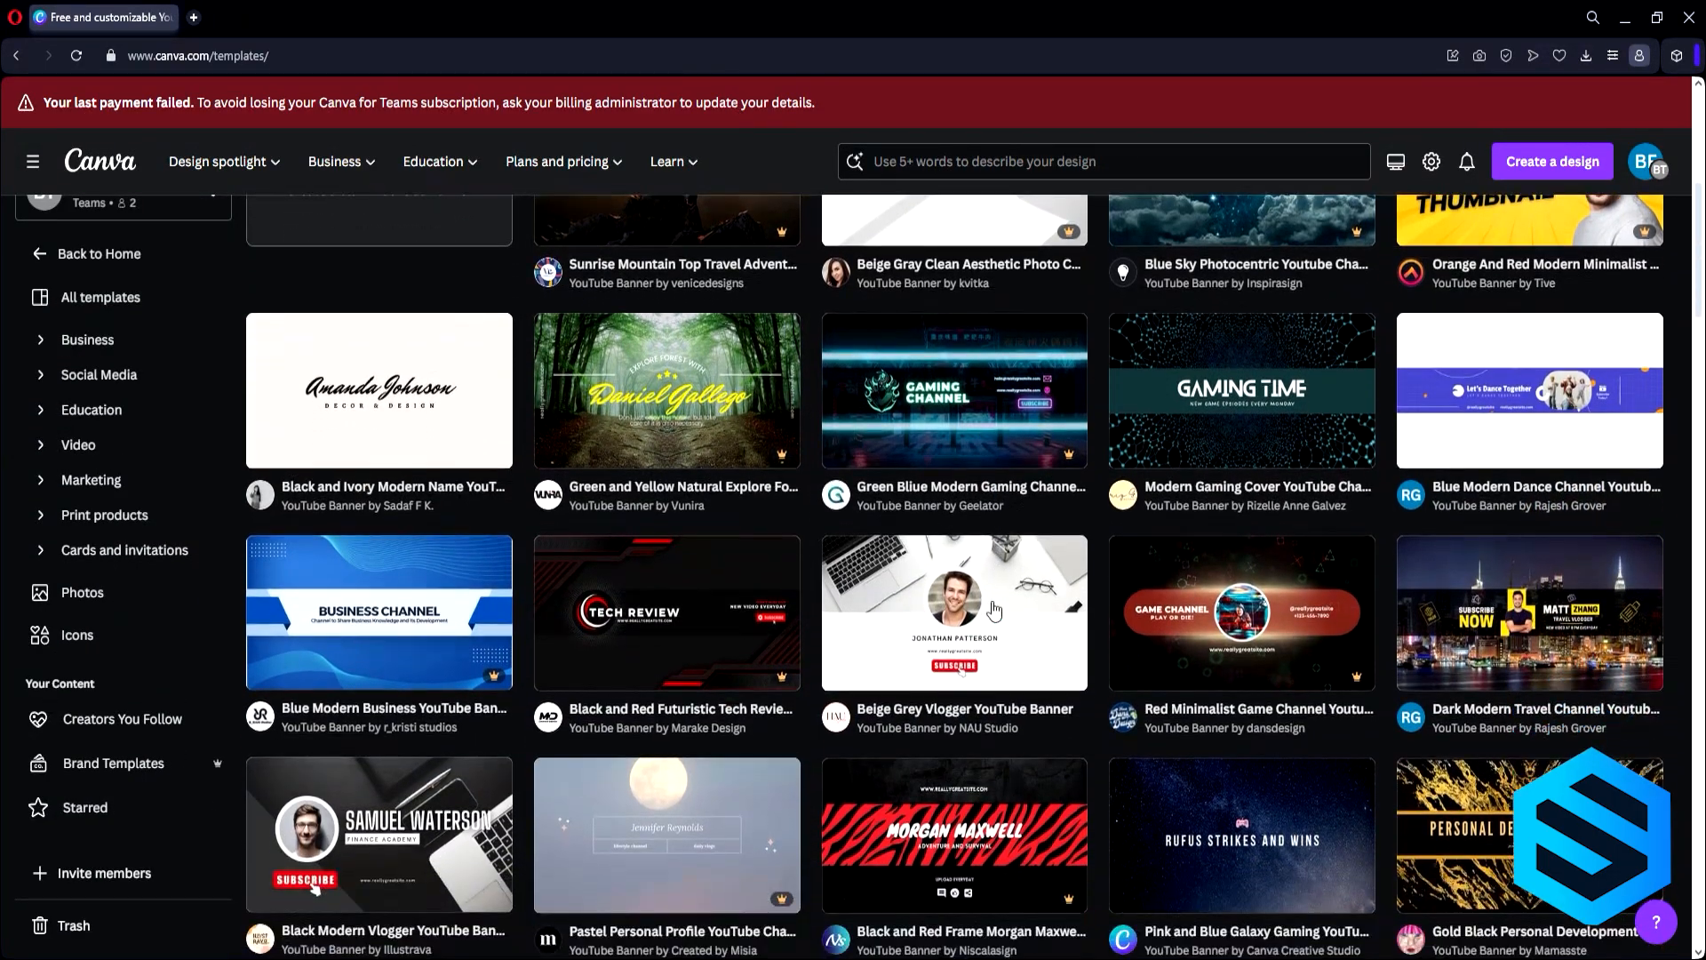
scroll(977, 600, up, 7)
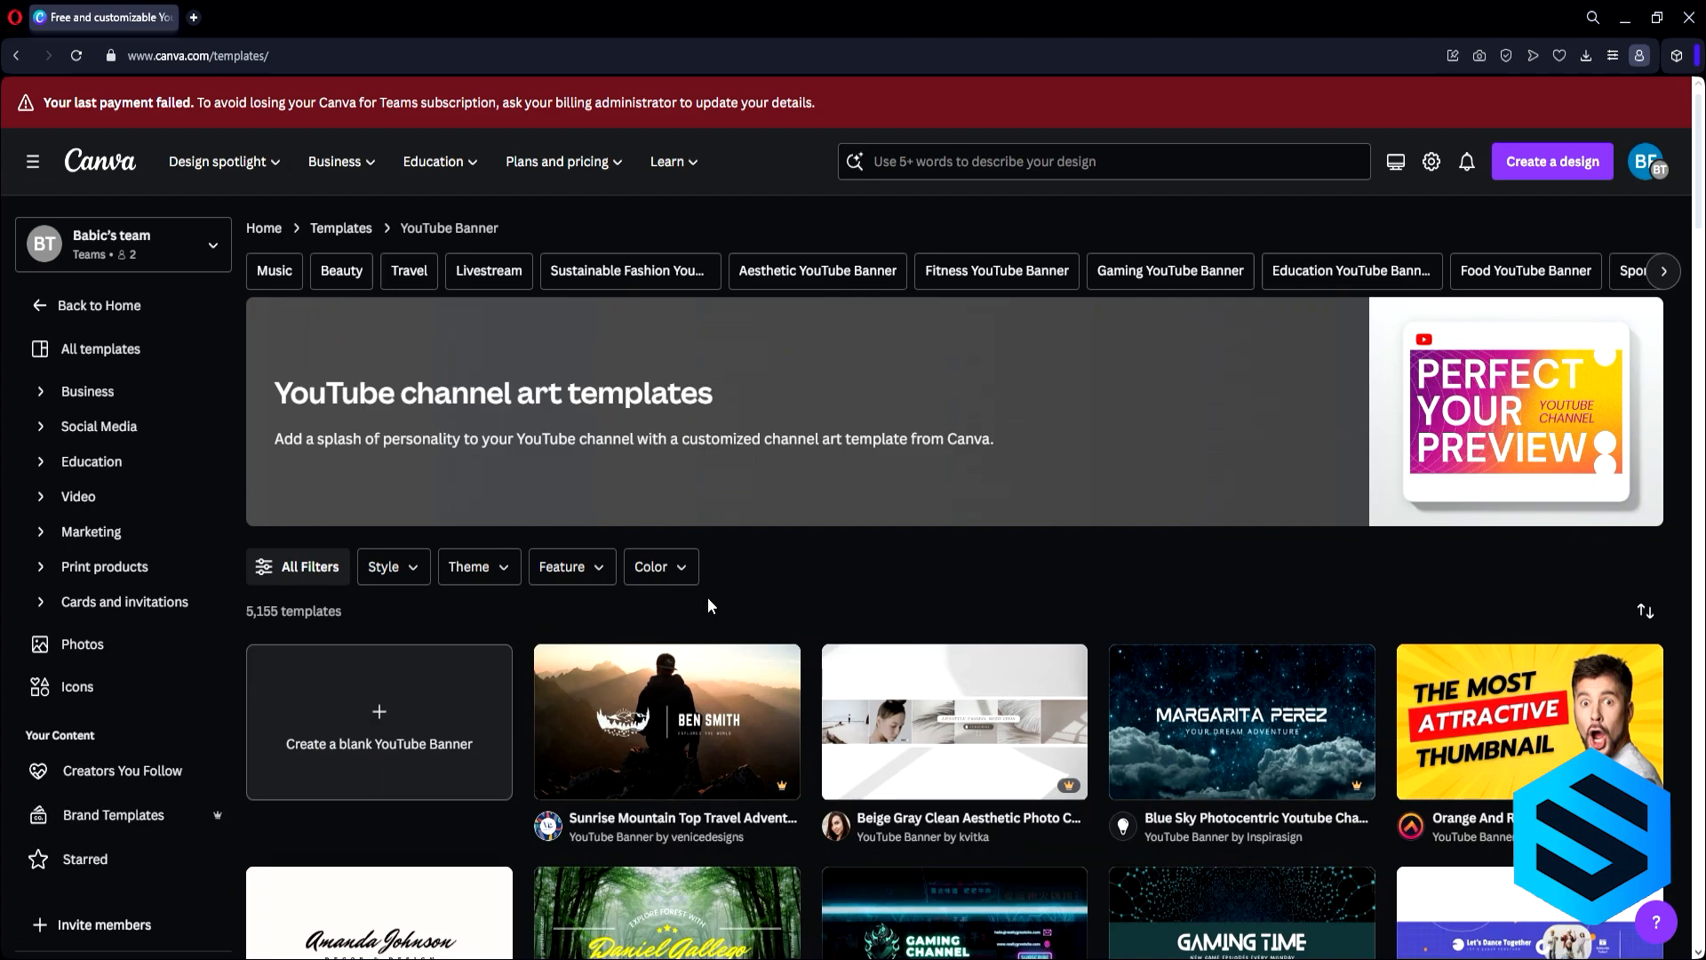
scroll(708, 602, down, 5)
scroll(645, 786, up, 5)
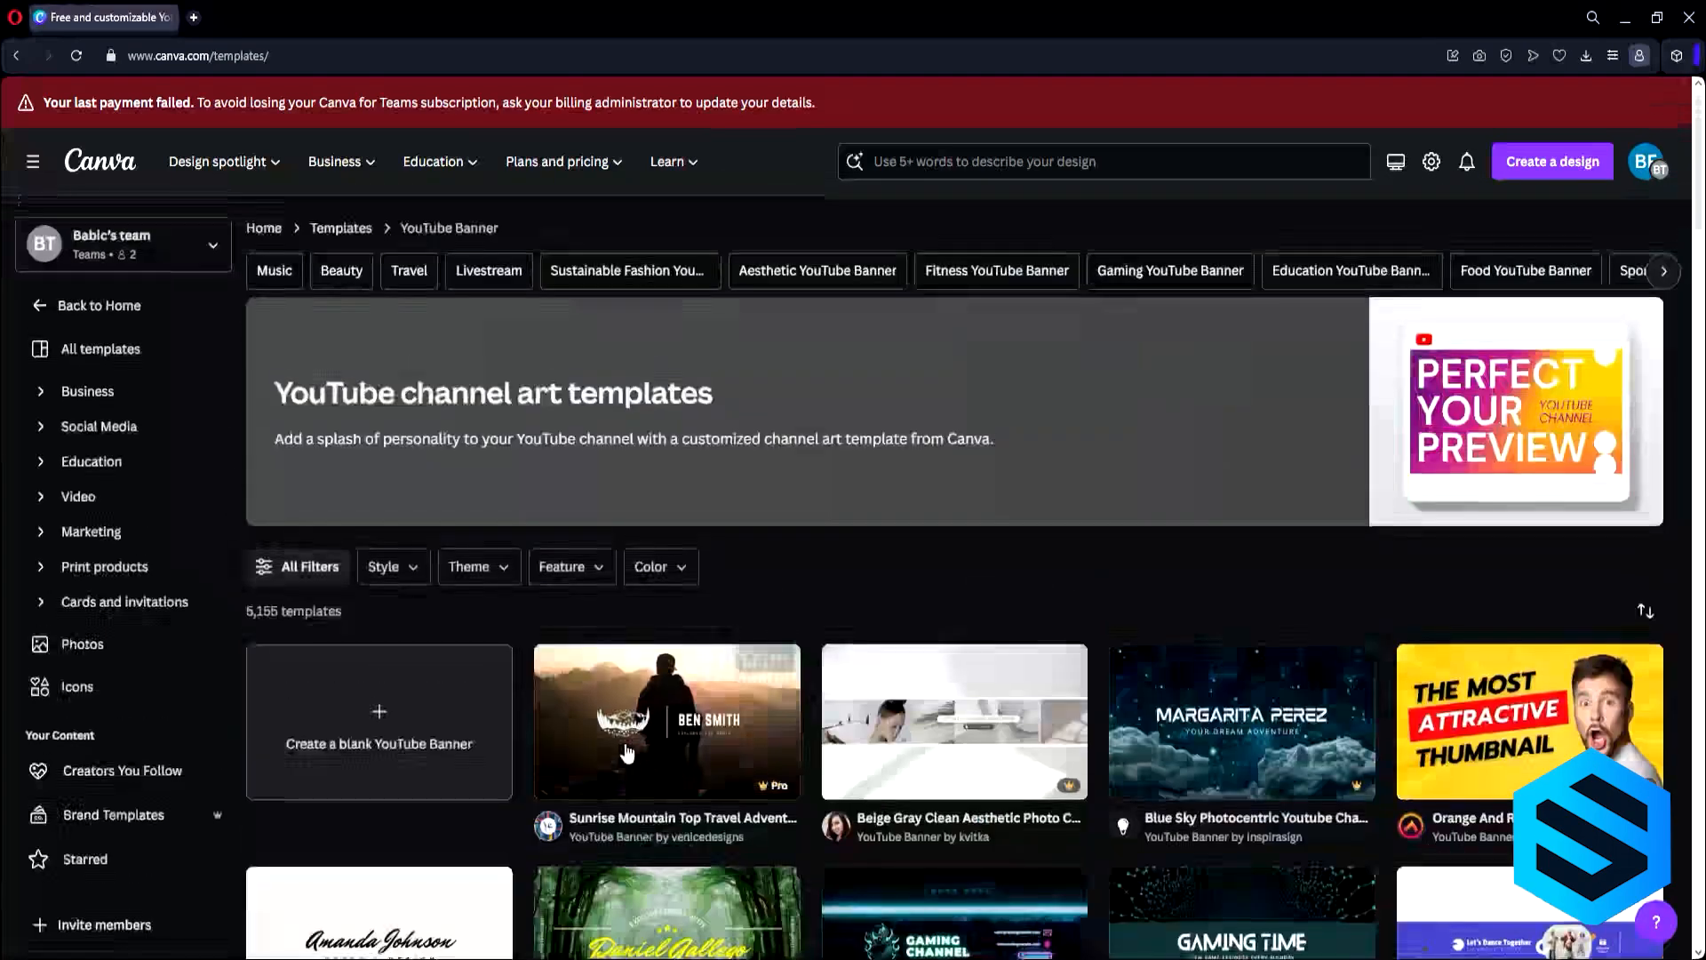
Create a blank YouTube Banner and set its page background to solid black
click(453, 733)
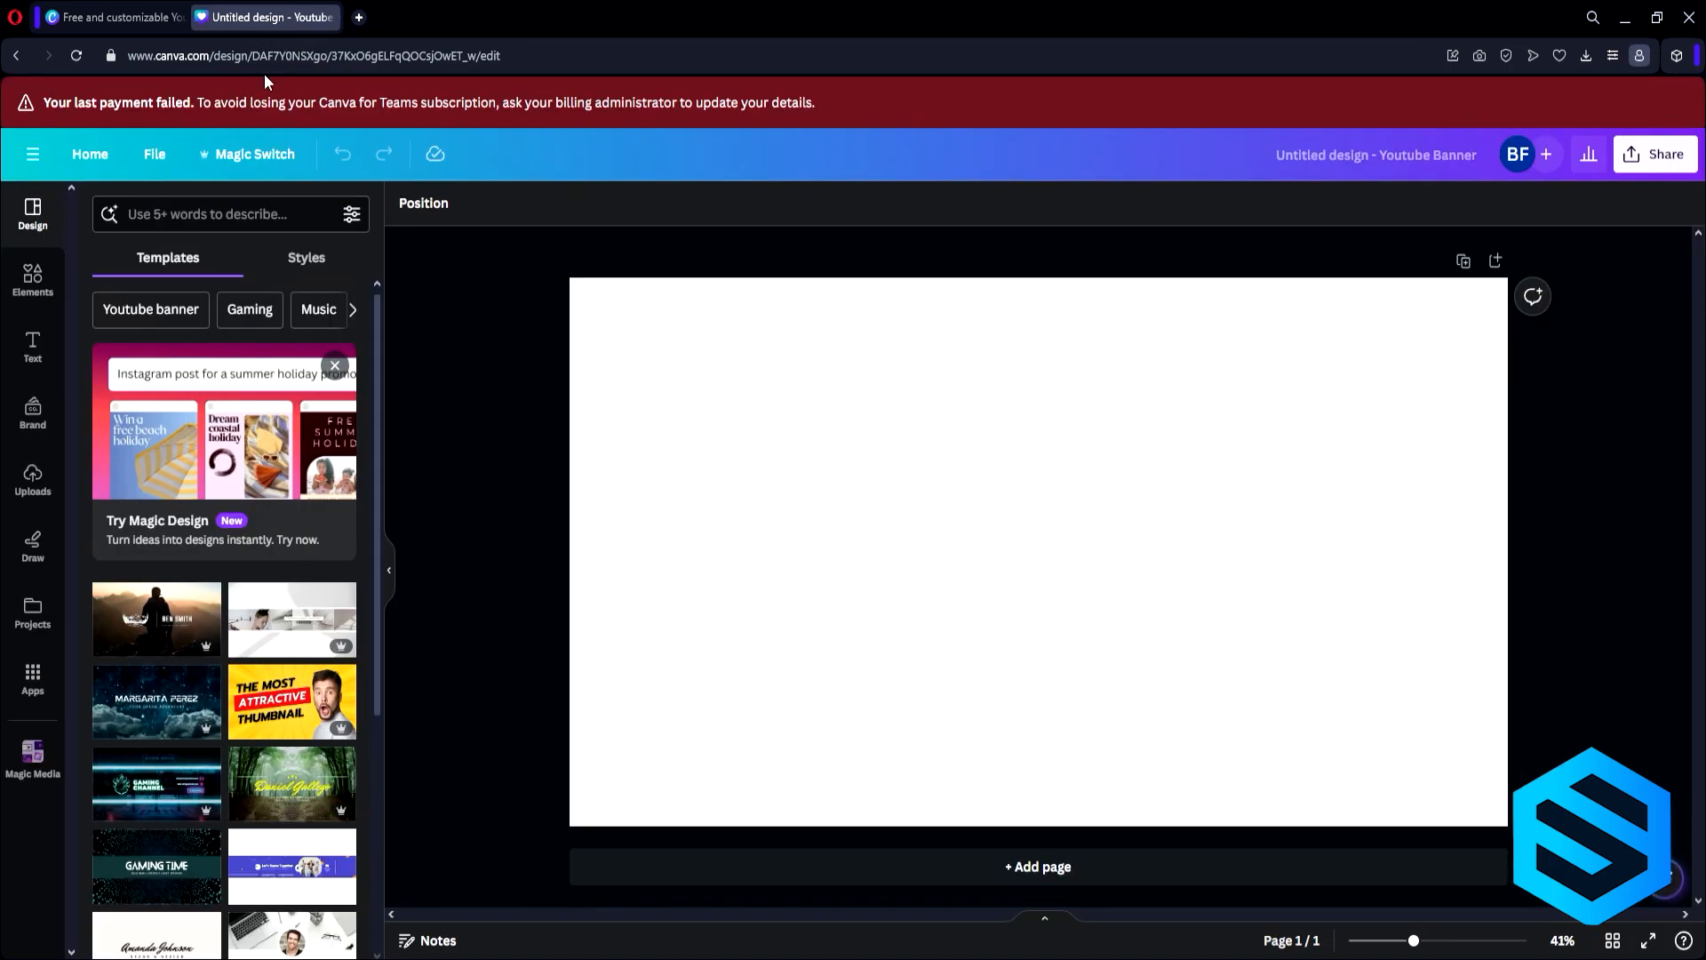
click(747, 449)
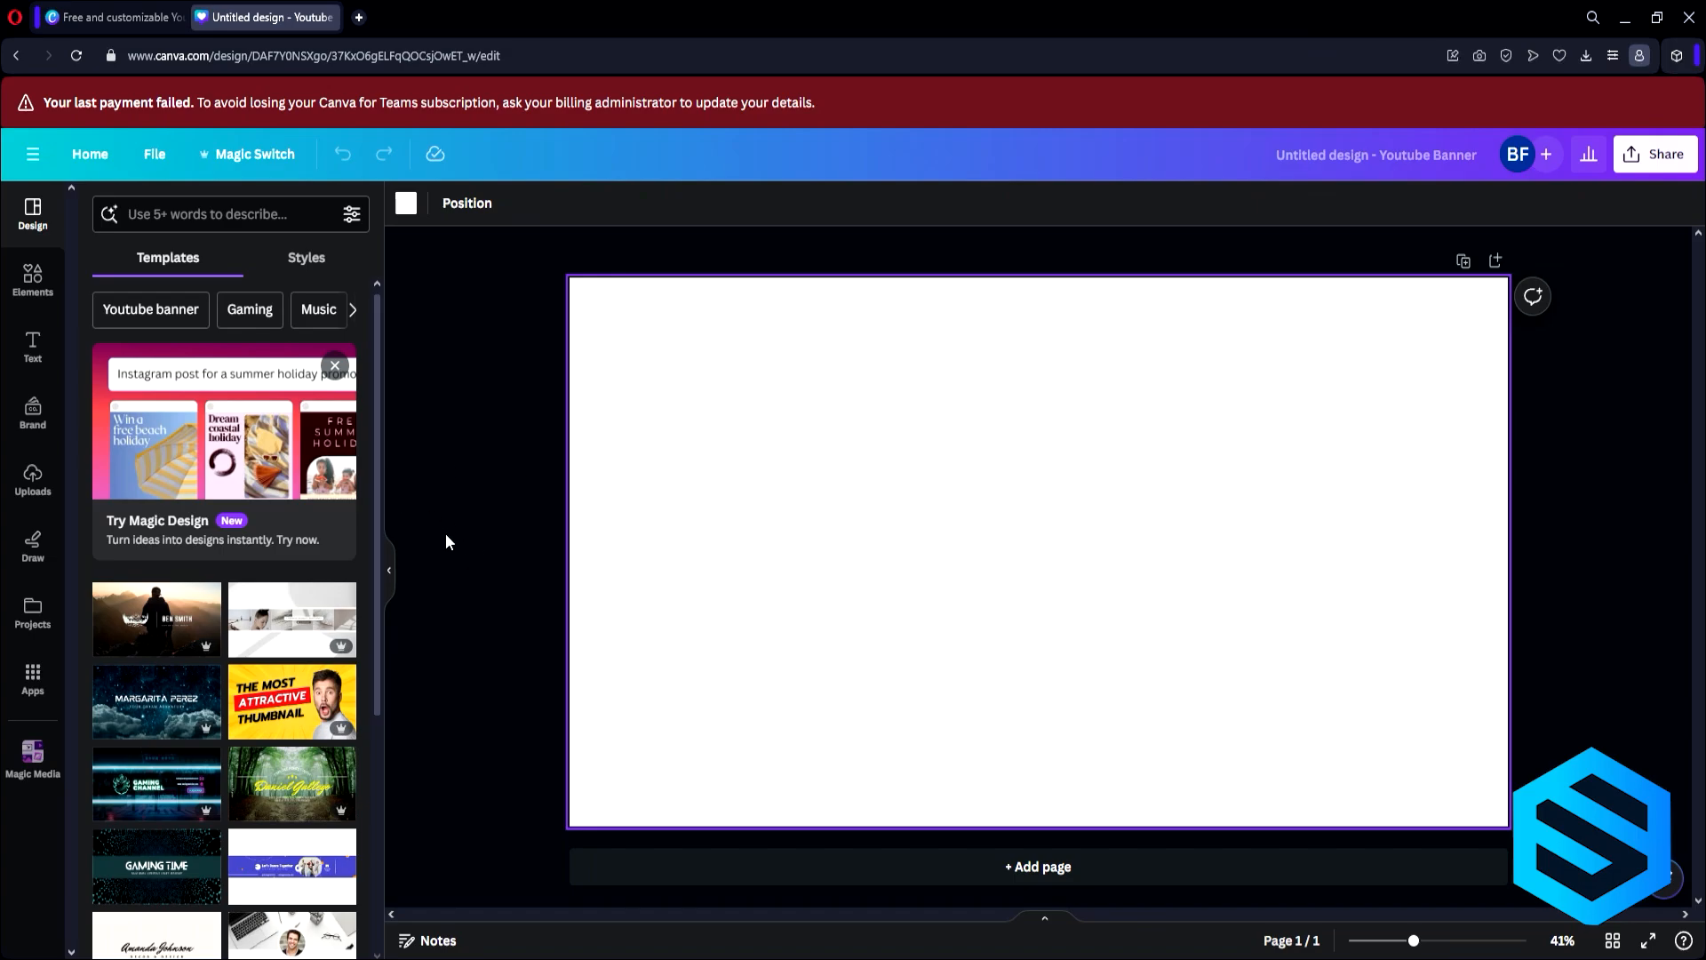
click(406, 202)
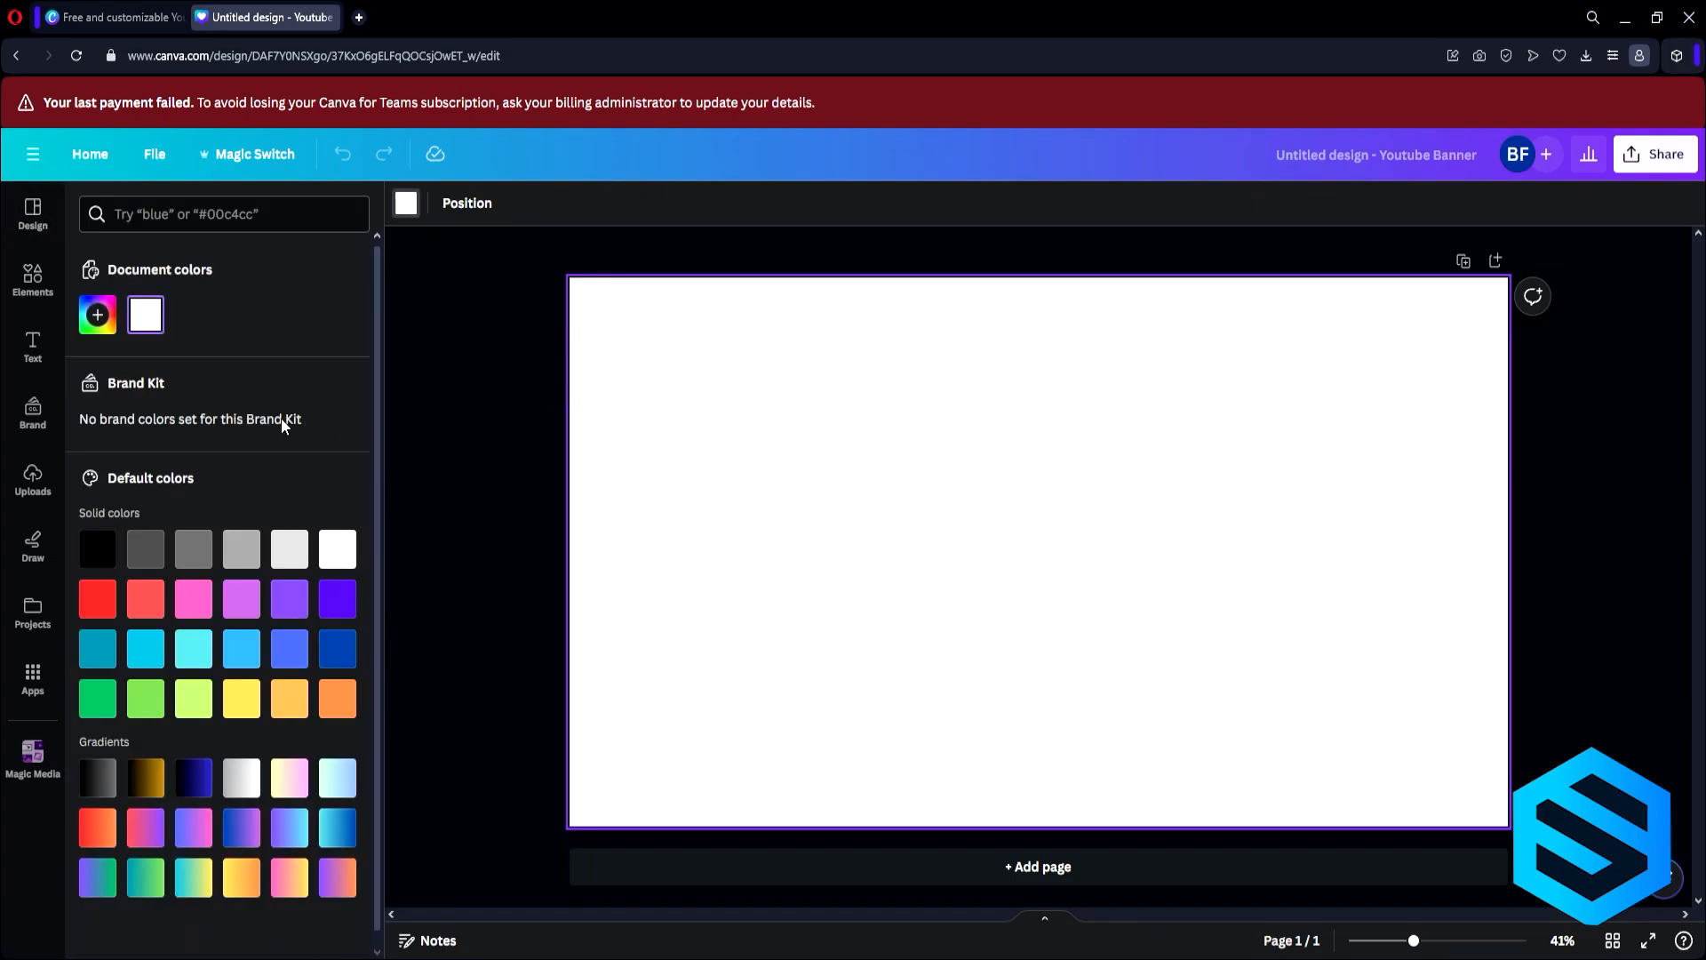
click(100, 550)
click(464, 391)
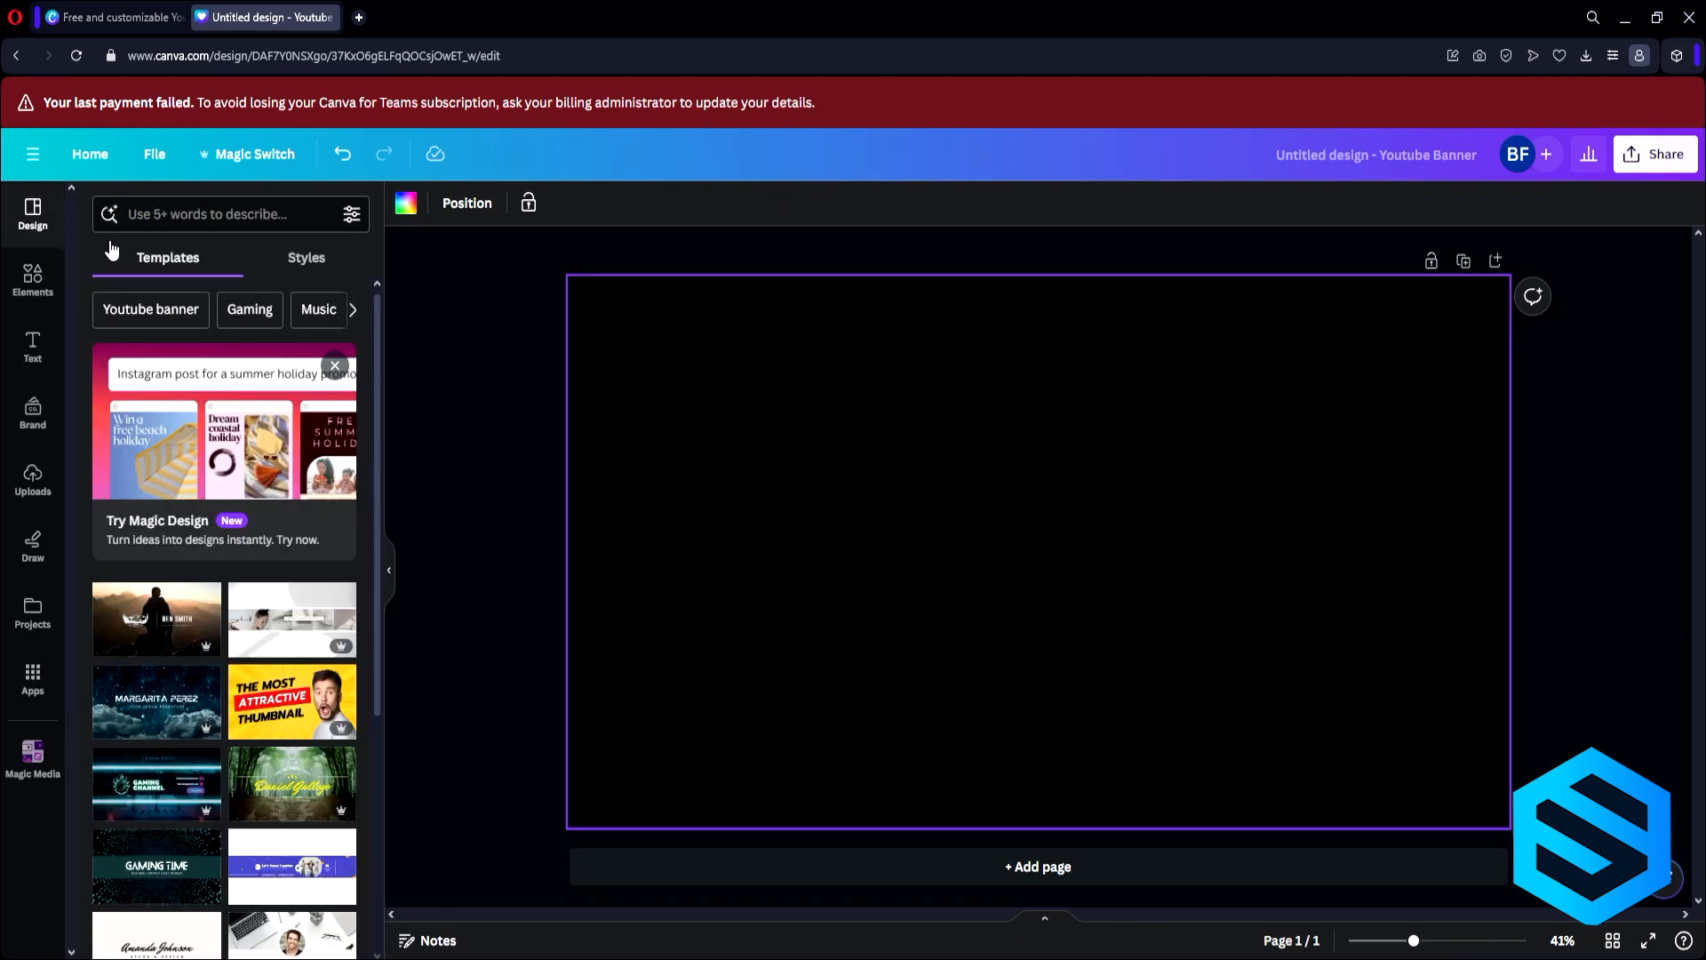
Show the rulers and guides around the banner page
click(155, 154)
mouse_move(267, 372)
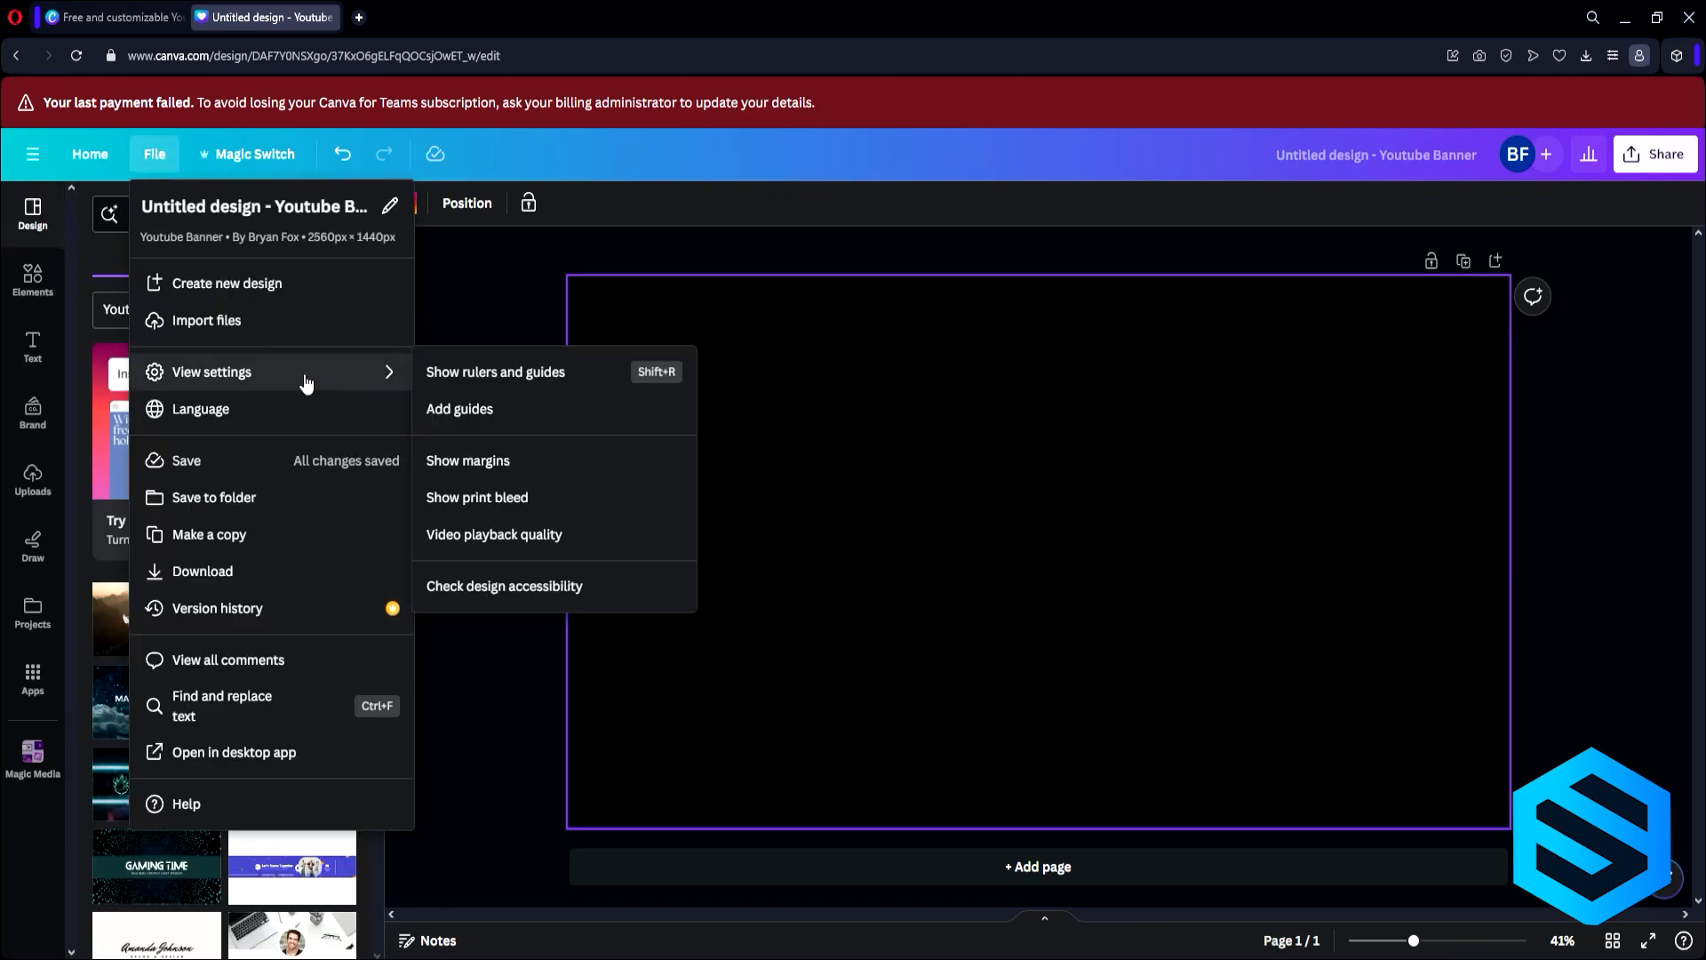
click(554, 379)
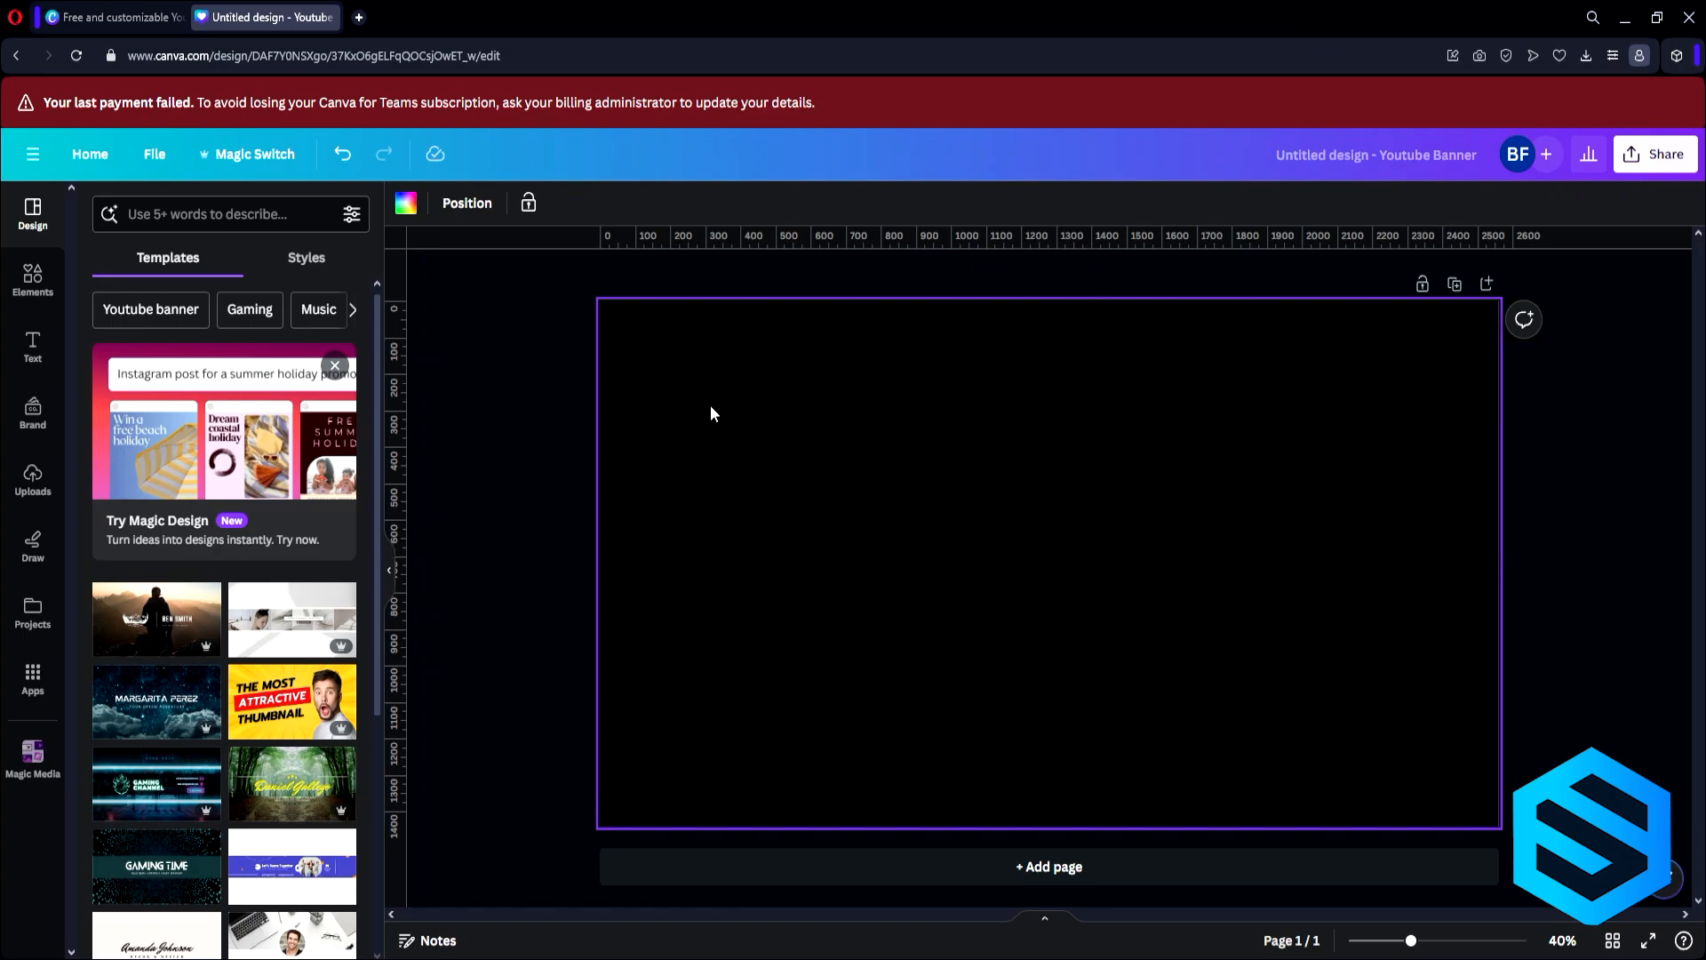
click(1010, 270)
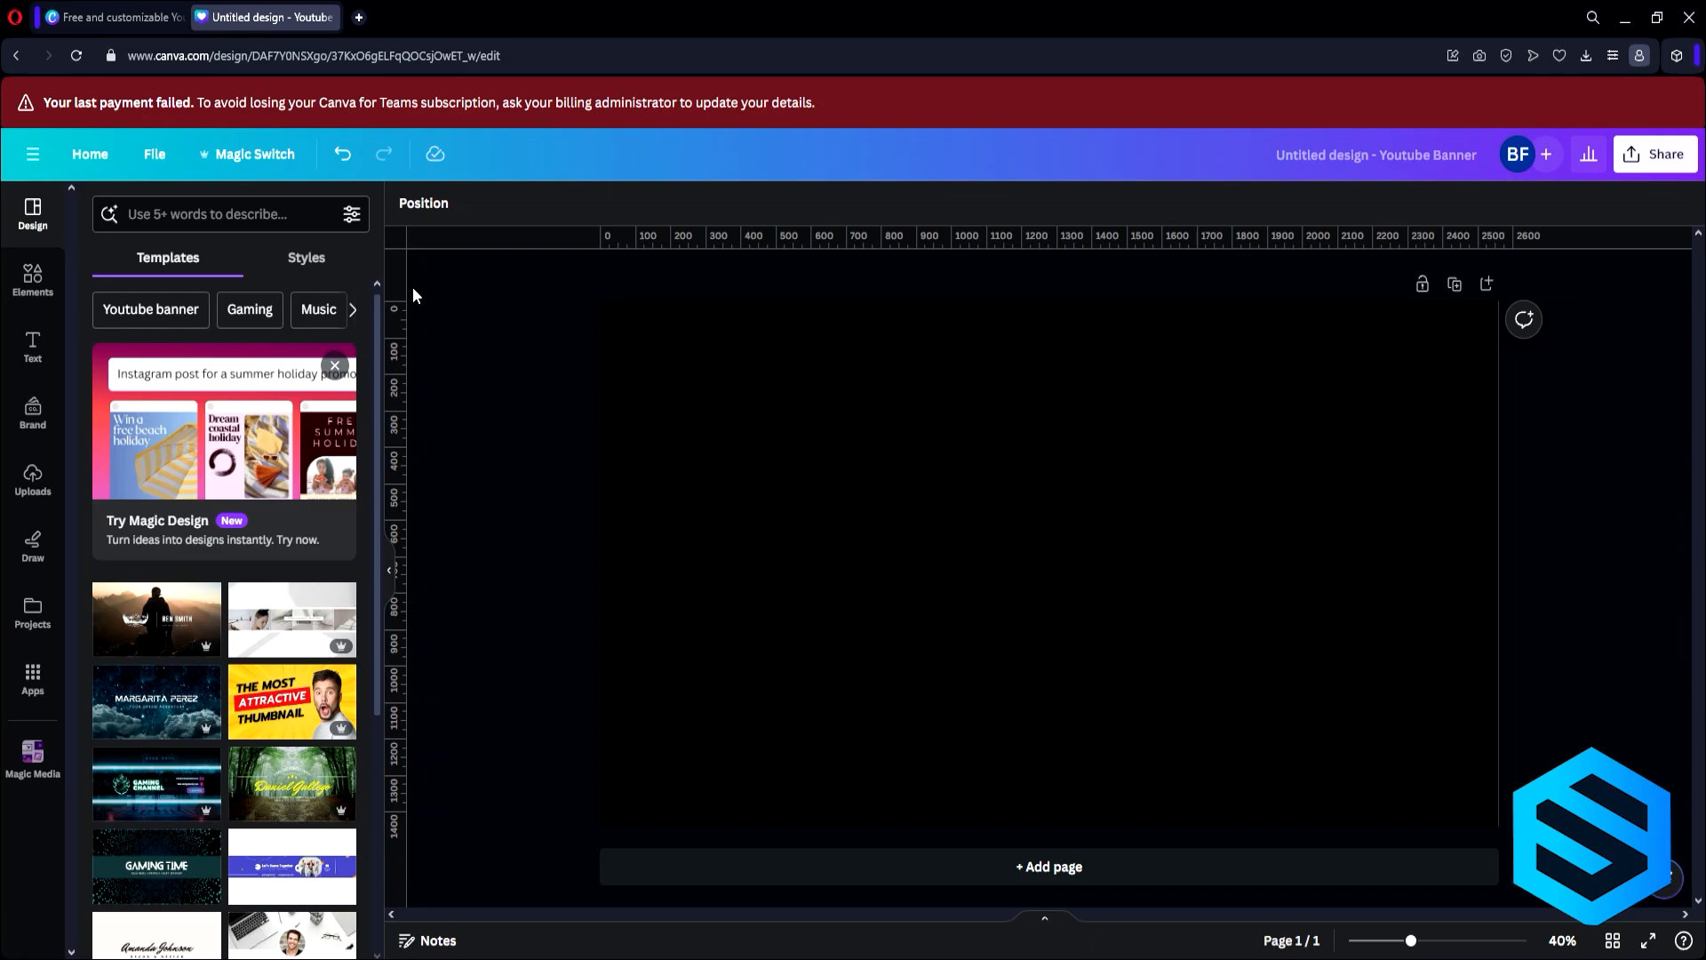
Mark the safe area with vertical guides at about 510 and 2050 px and horizontal guides at about 510 and 930 px
drag(413, 286, 1321, 294)
drag(405, 331, 779, 338)
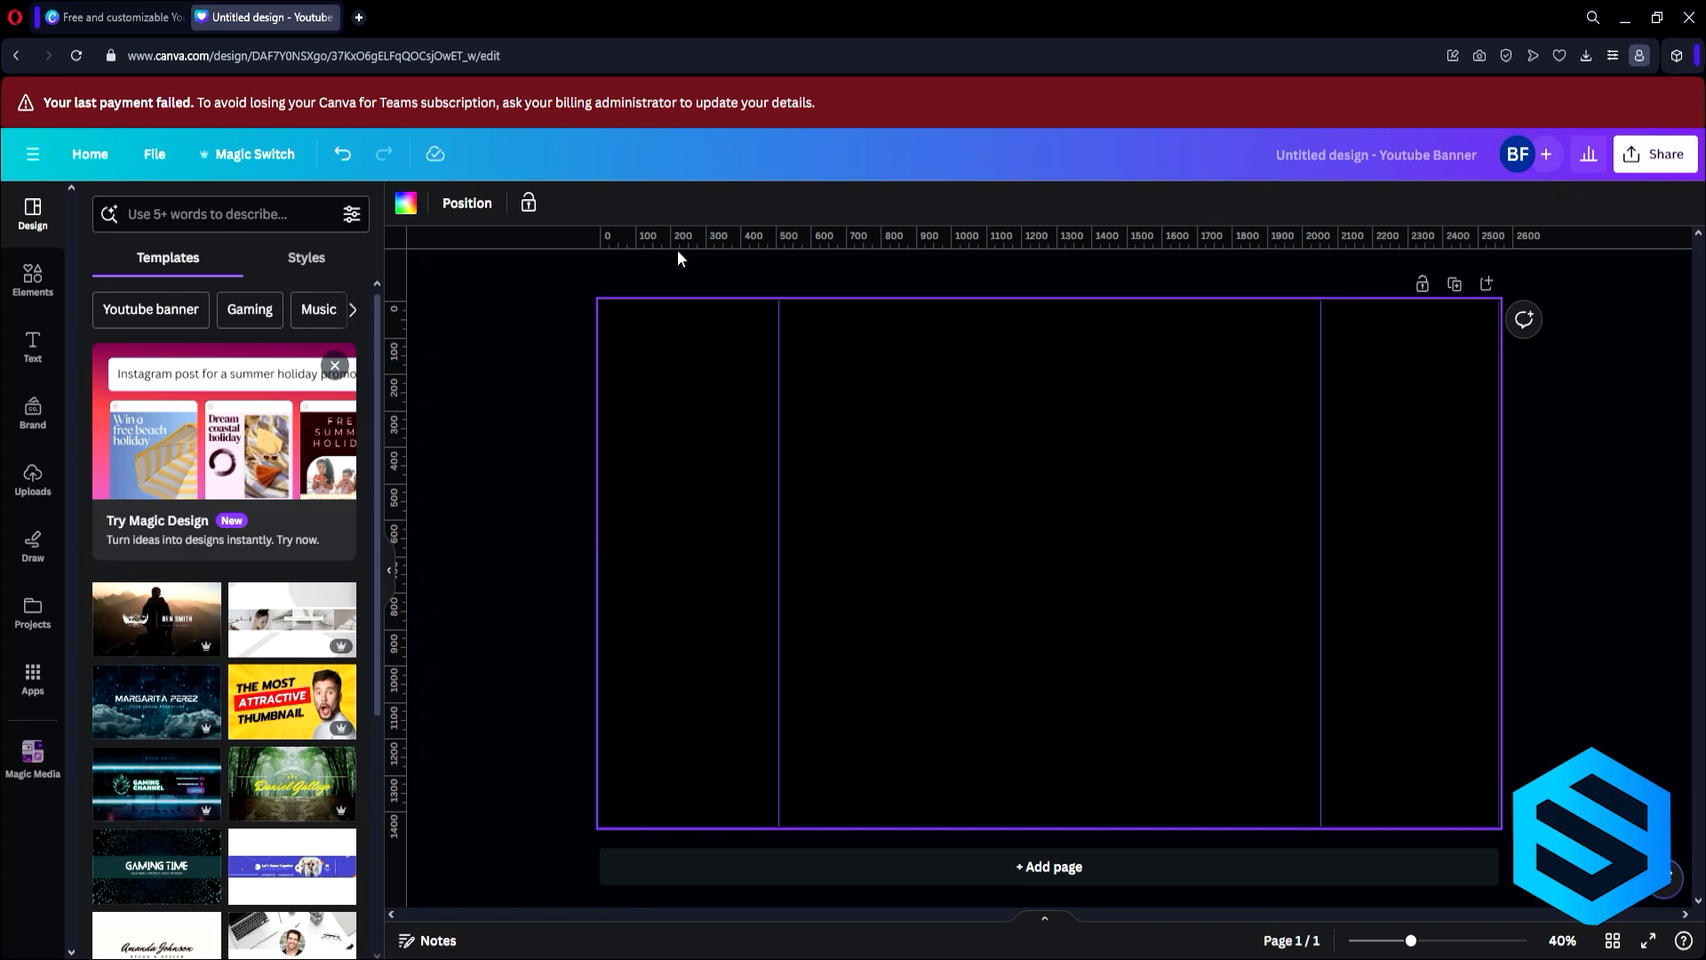
drag(681, 246, 927, 489)
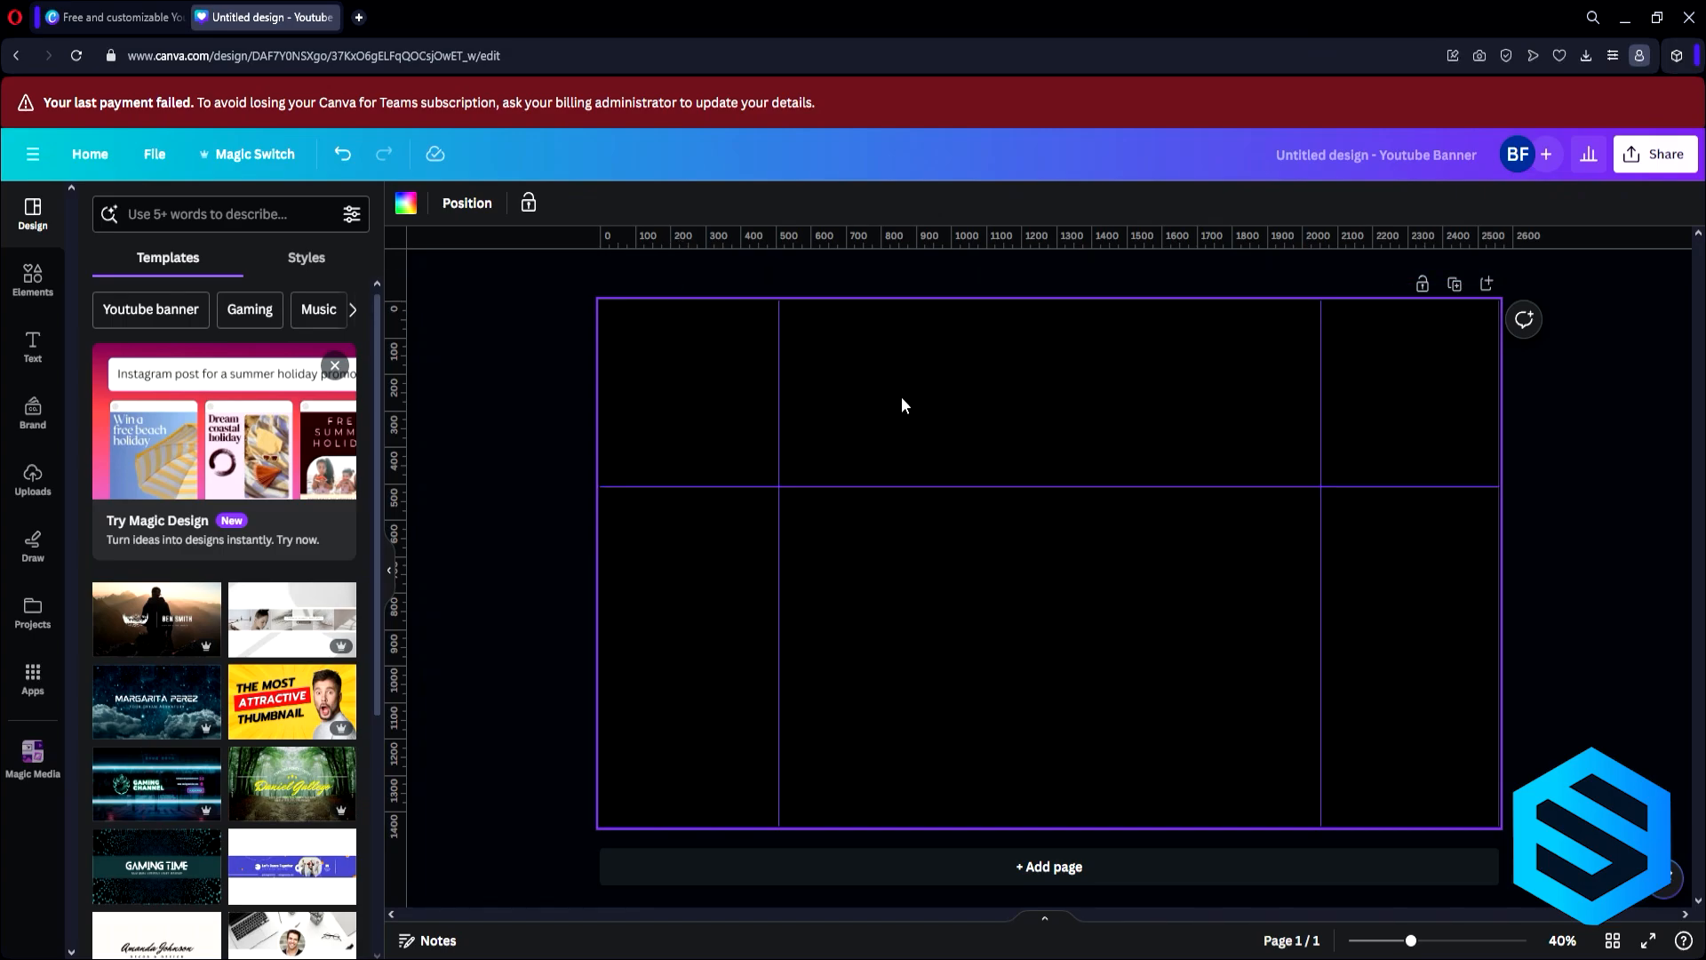
drag(688, 247, 697, 640)
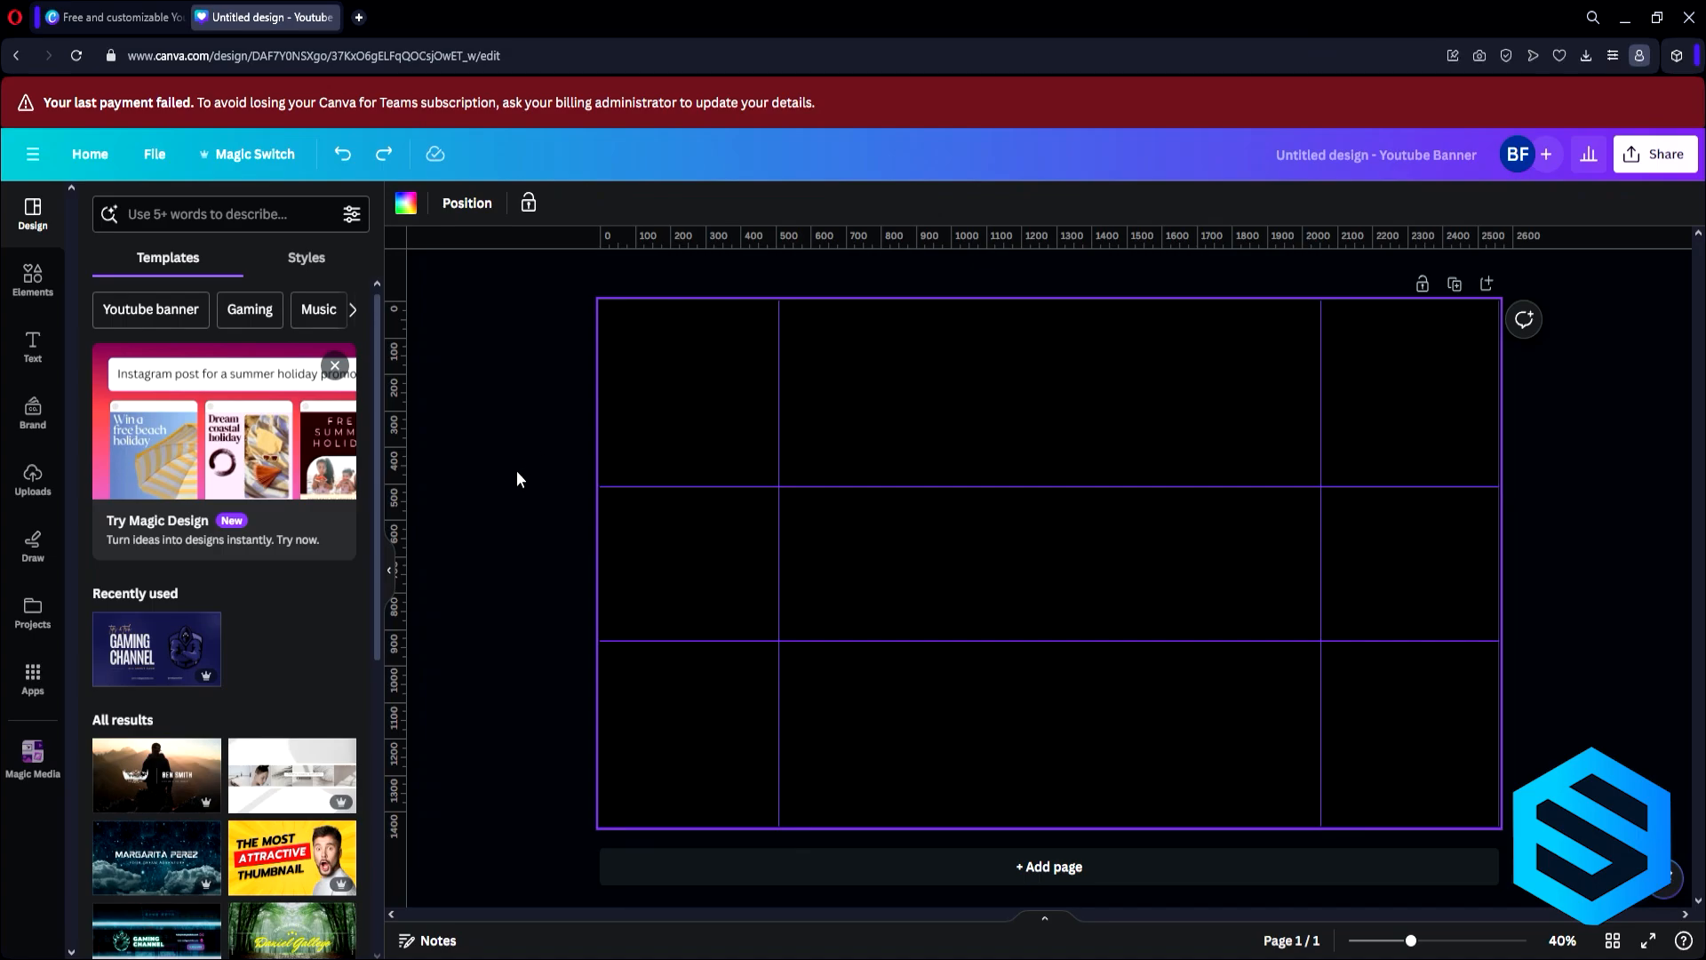
click(539, 531)
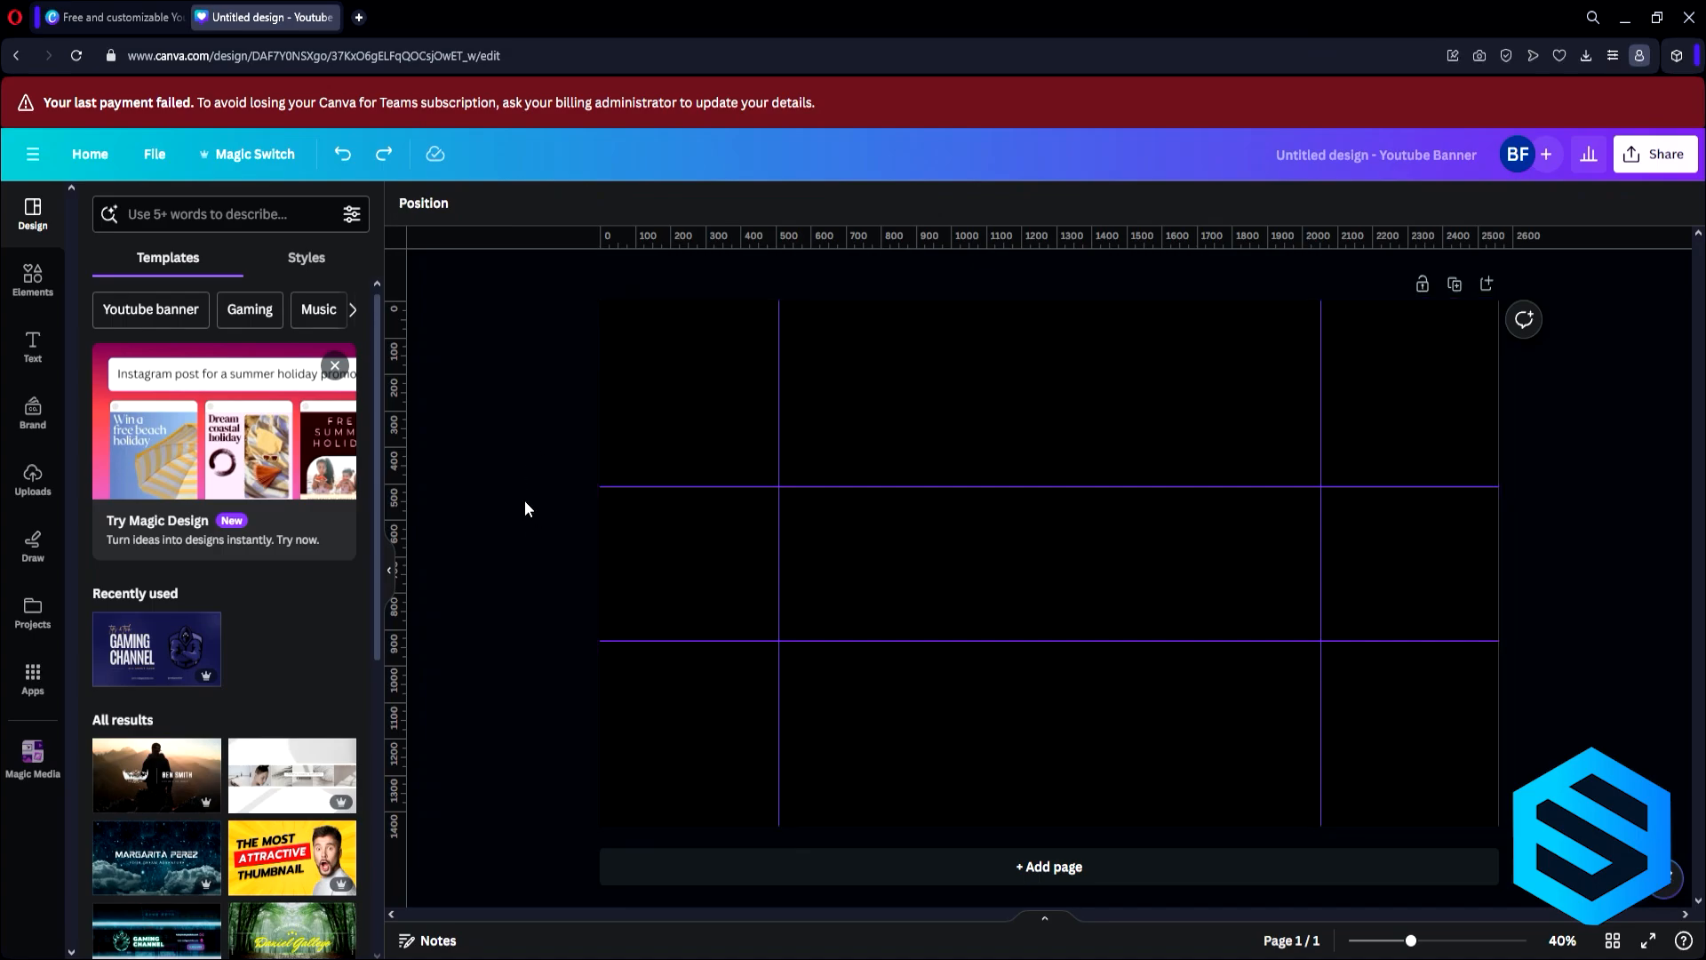
Search the elements library for "logo" and check the uploaded images
click(32, 279)
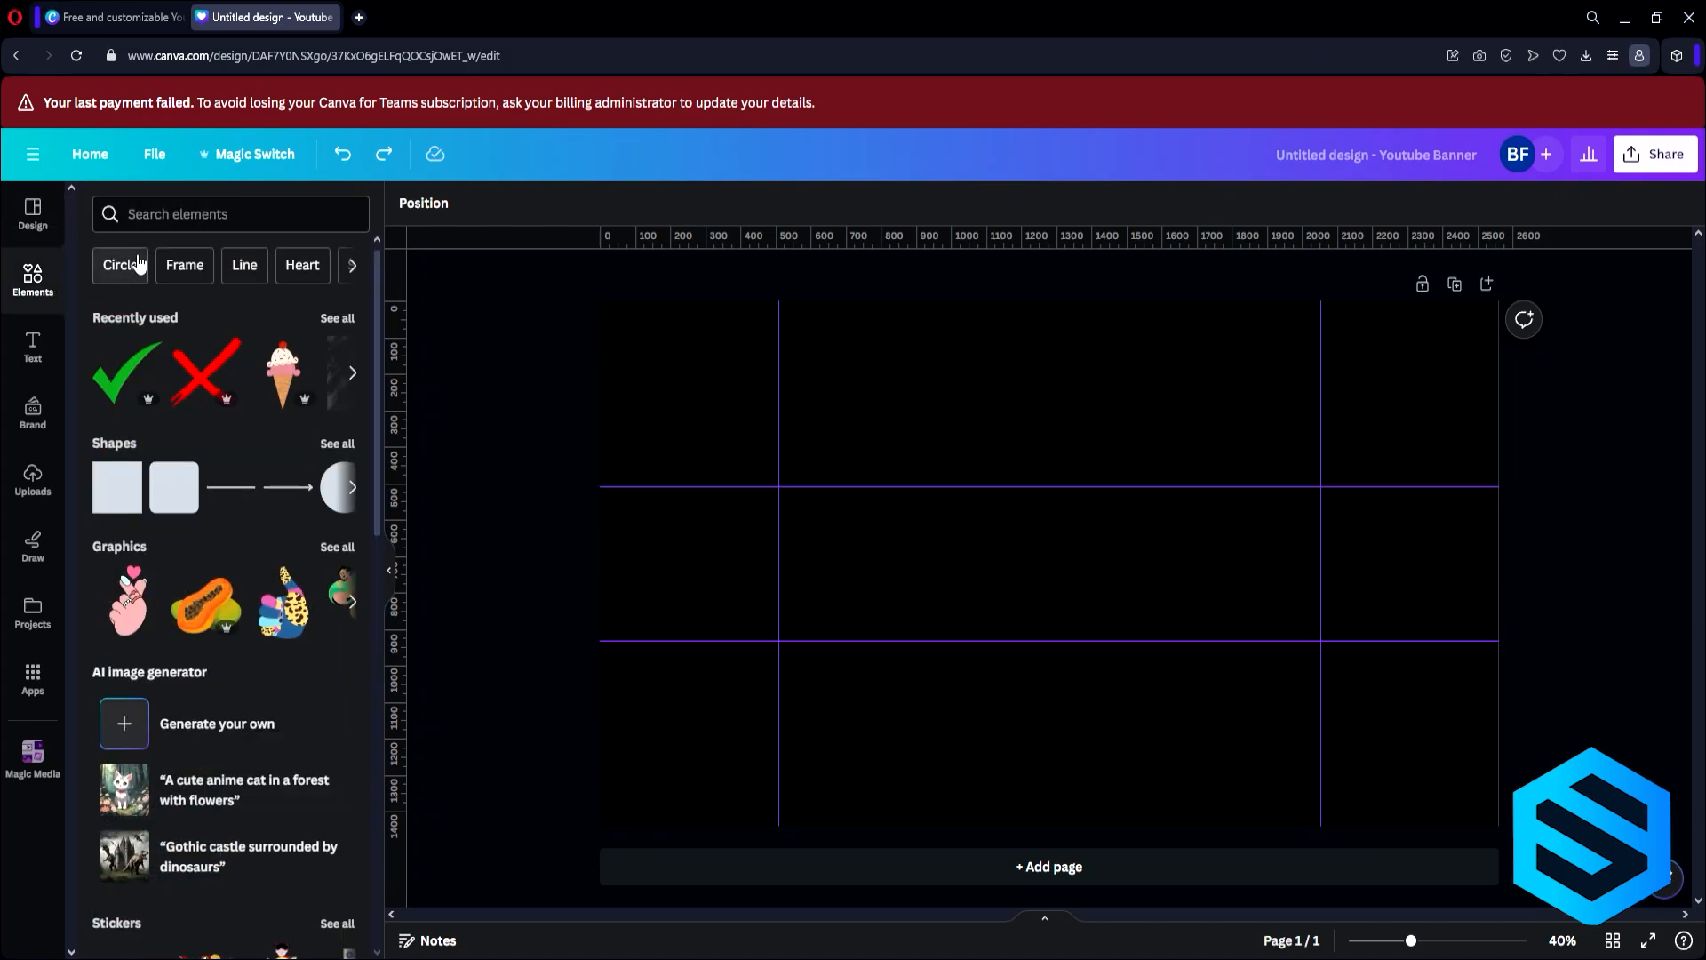
text(lgo)
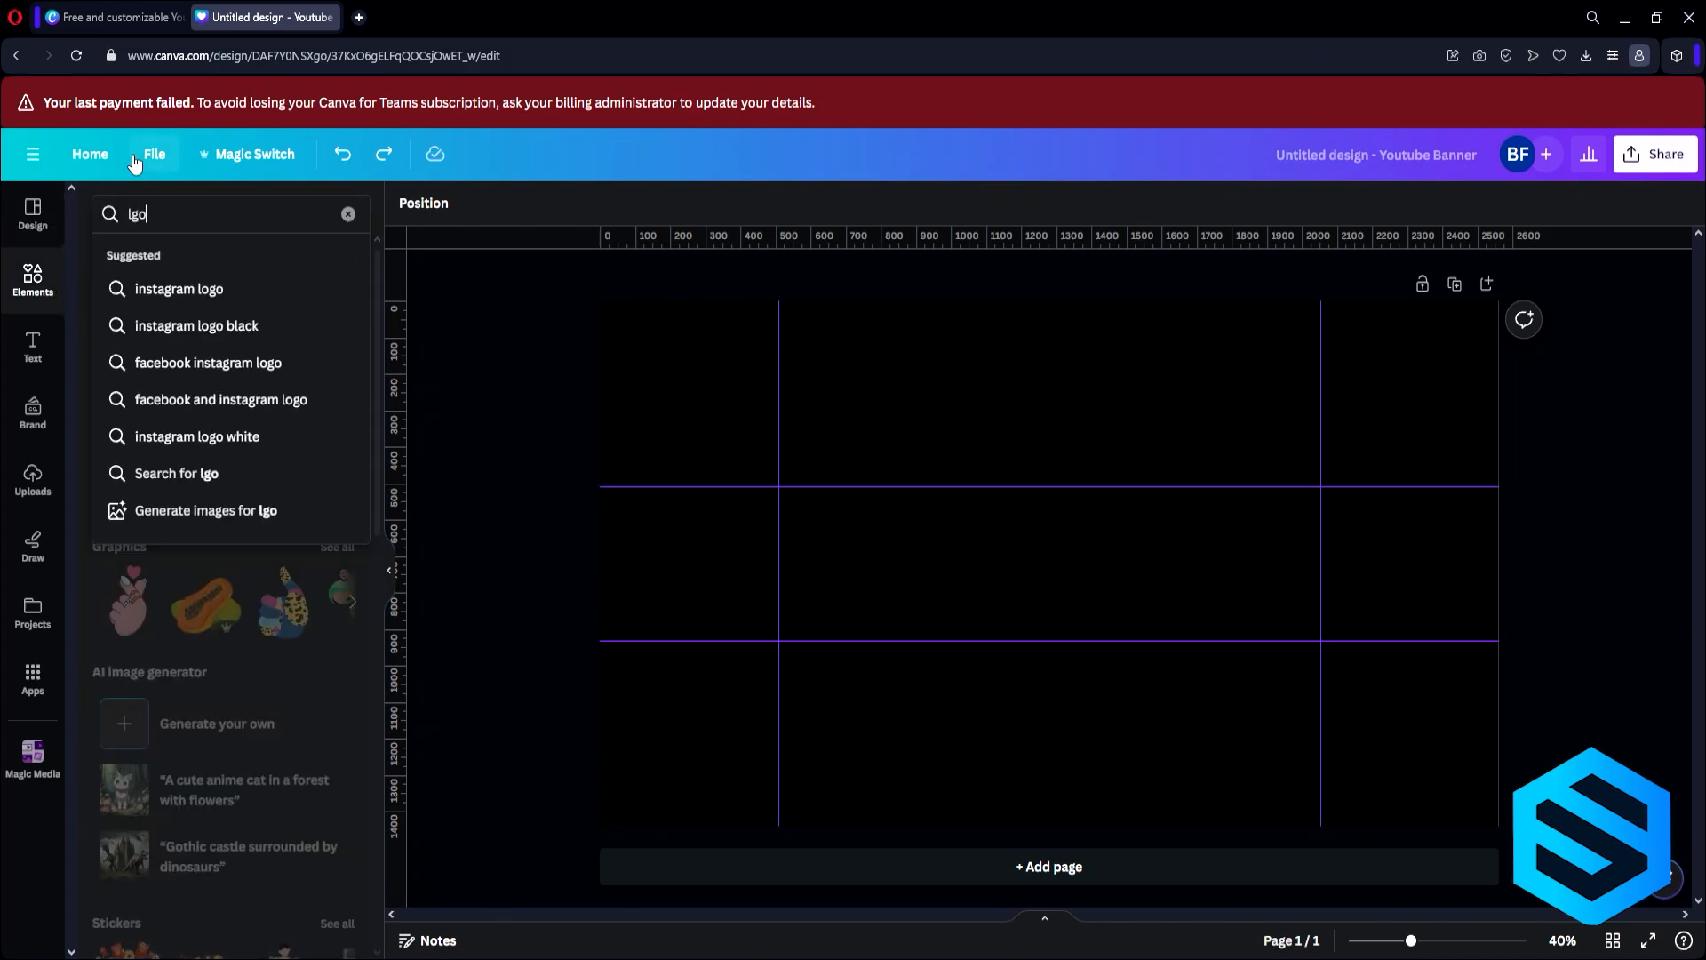
key(BackSpace)
key(BackSpace)
key(BackSpace)
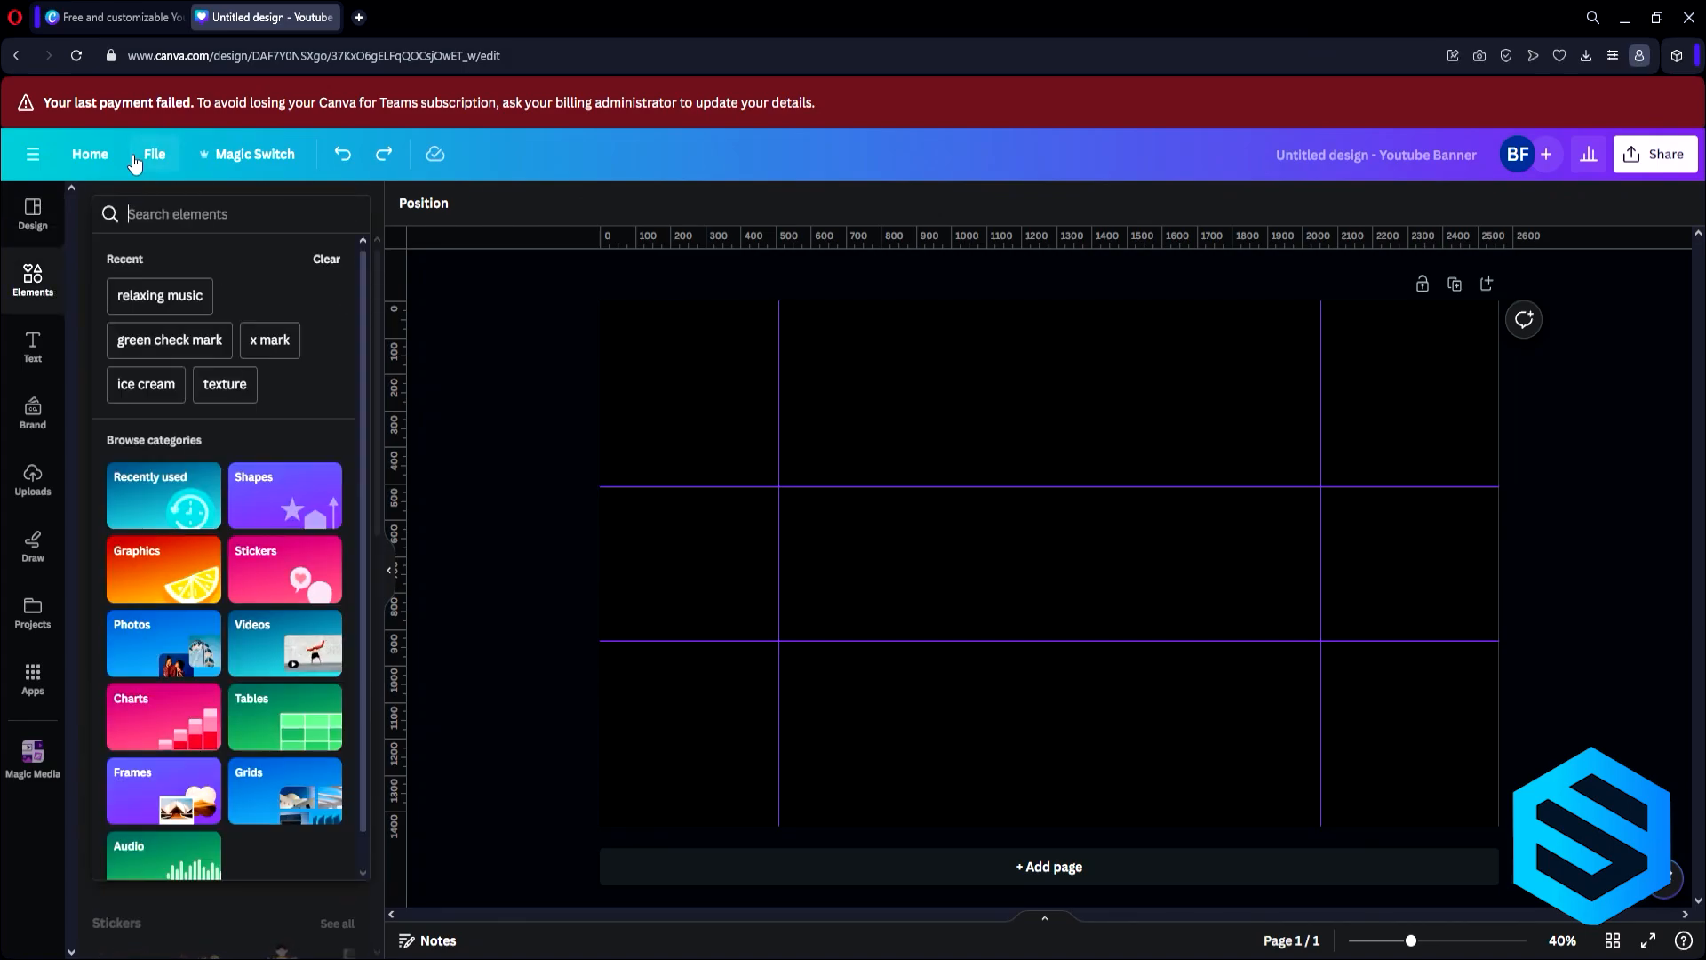
text(logo)
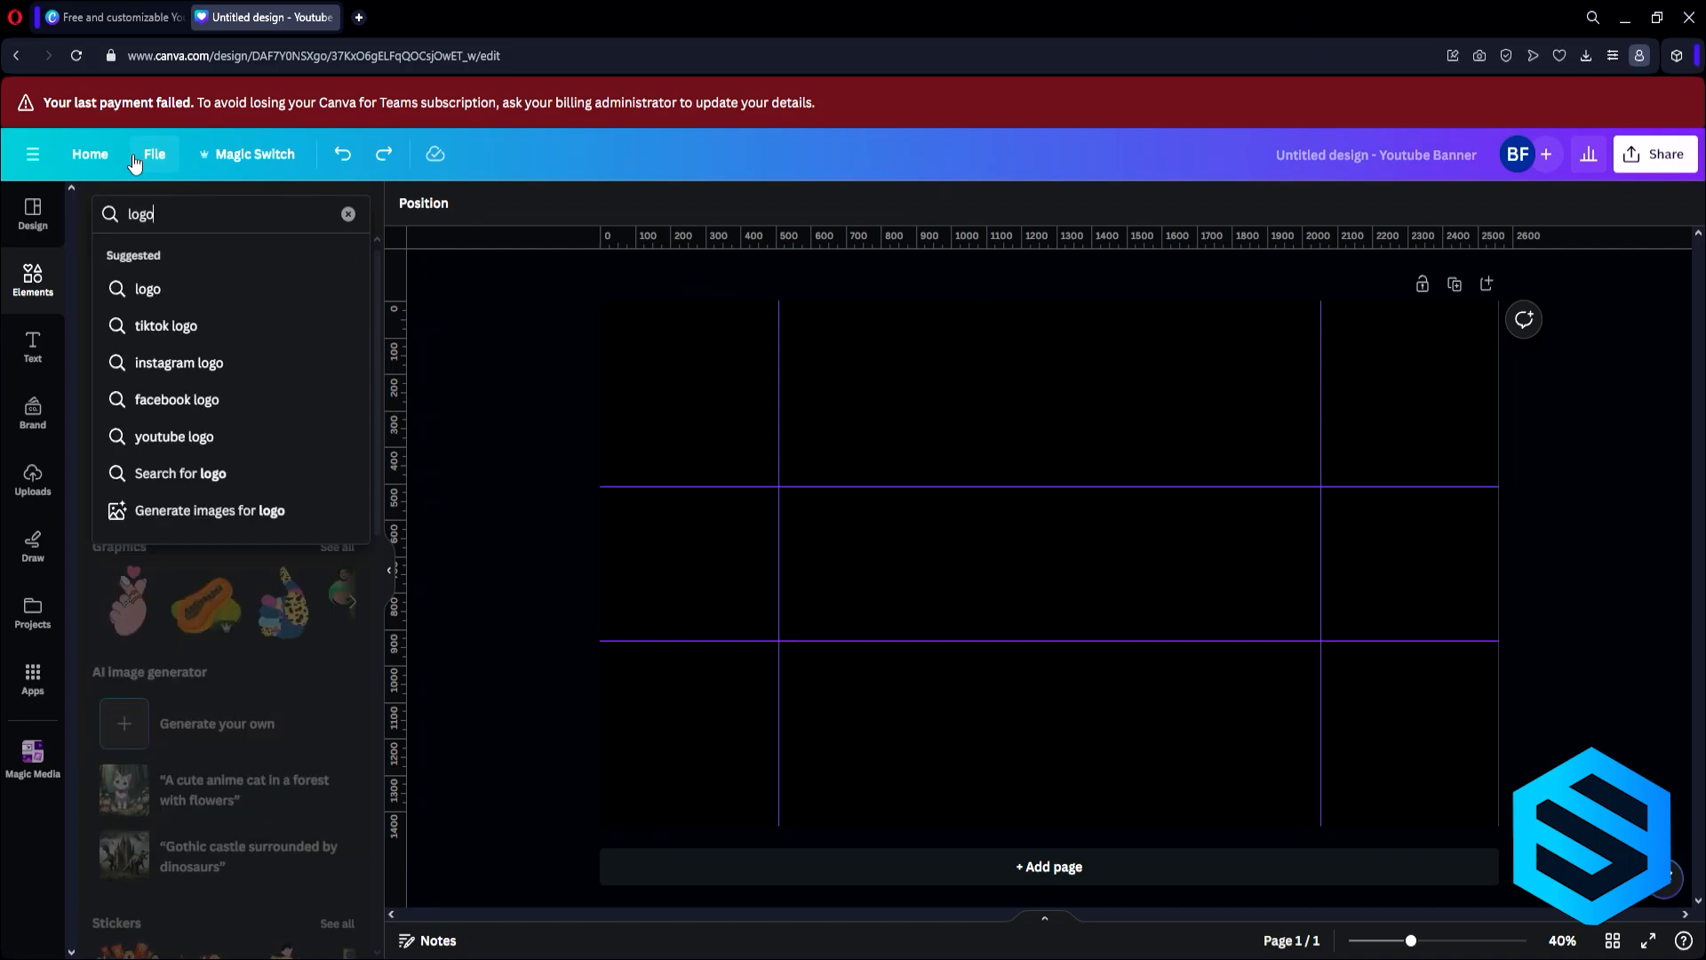
key(Return)
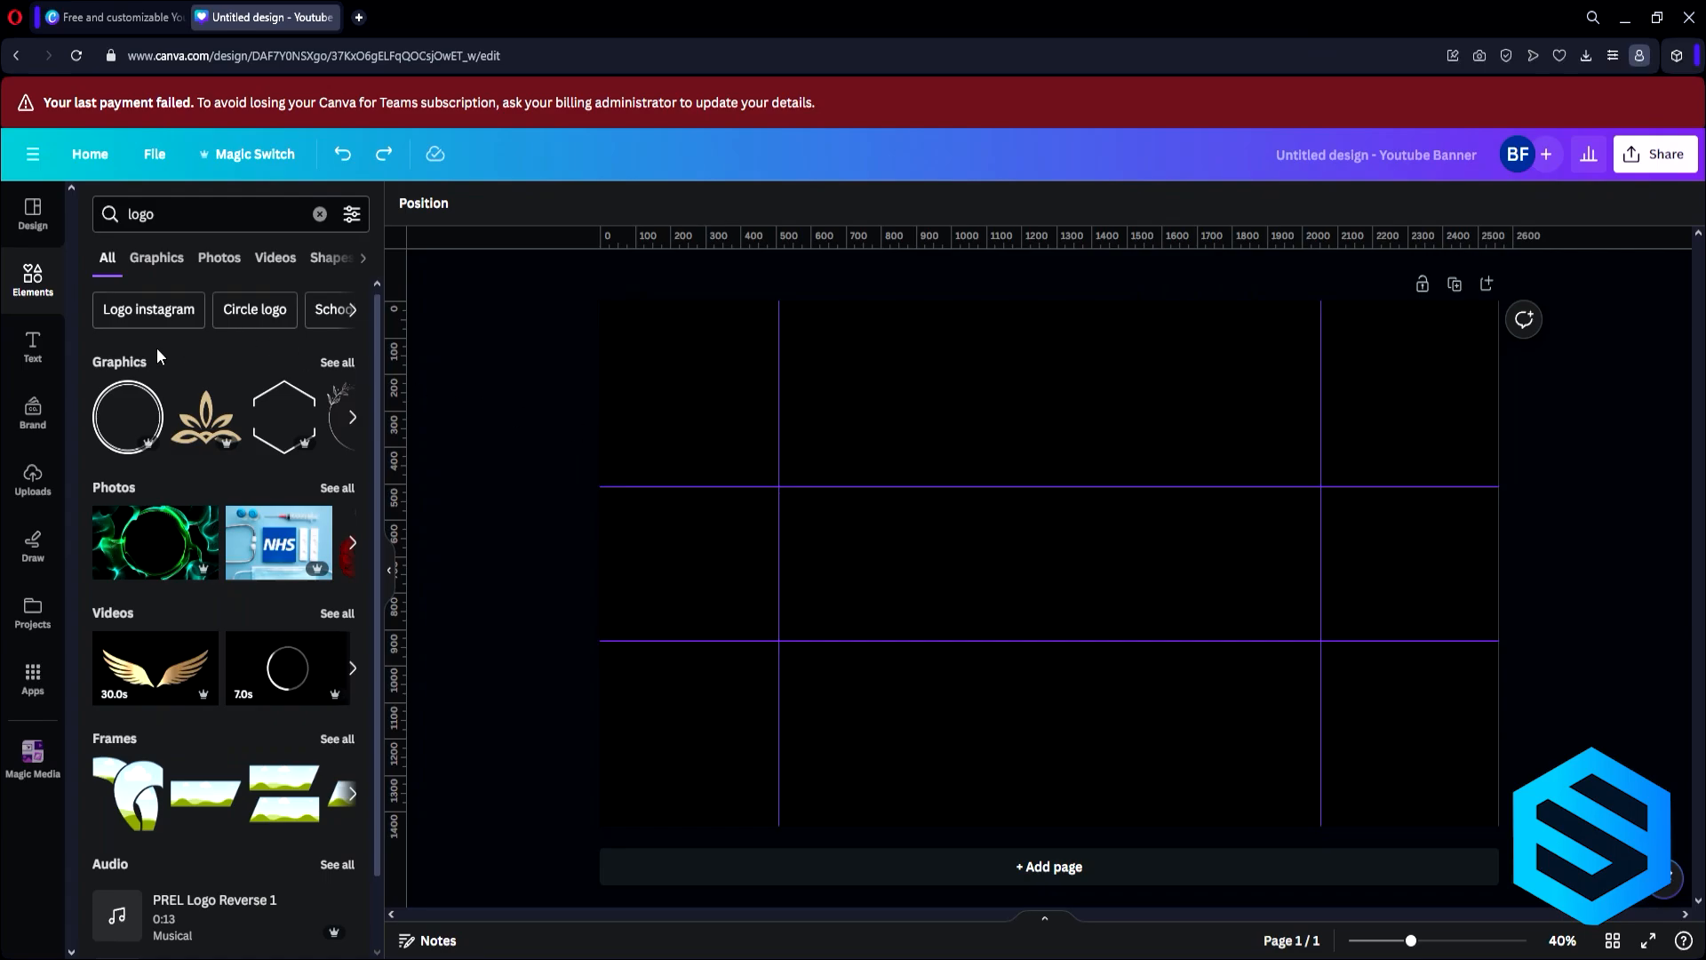
click(40, 488)
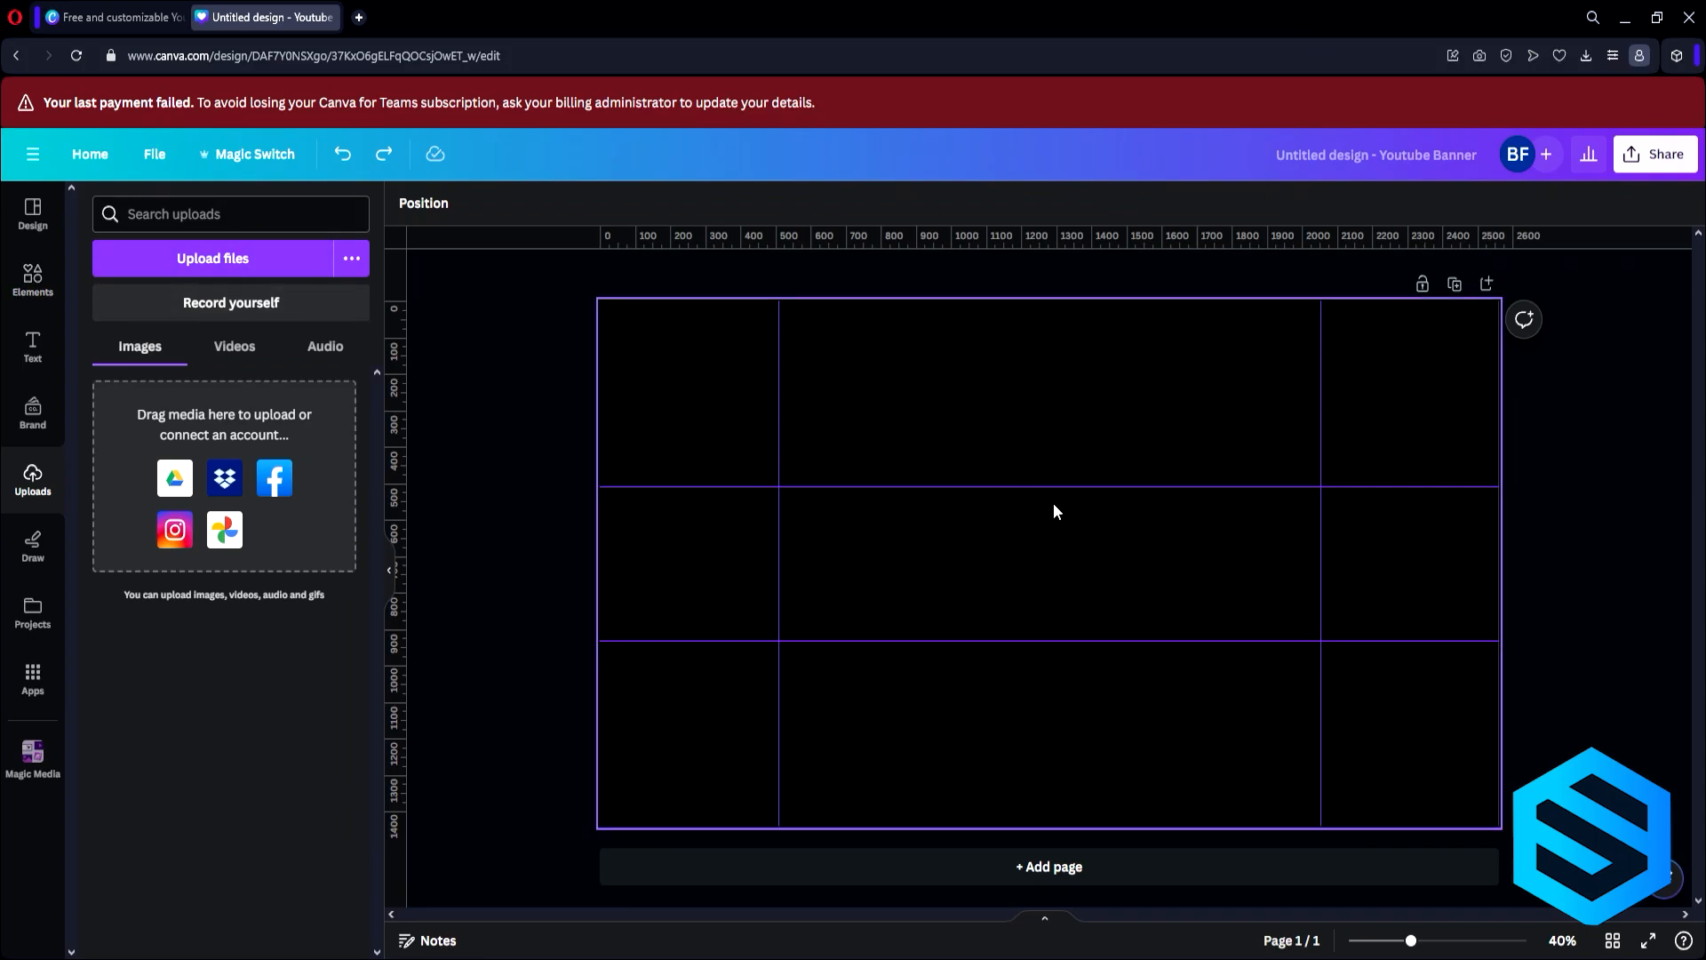
click(33, 280)
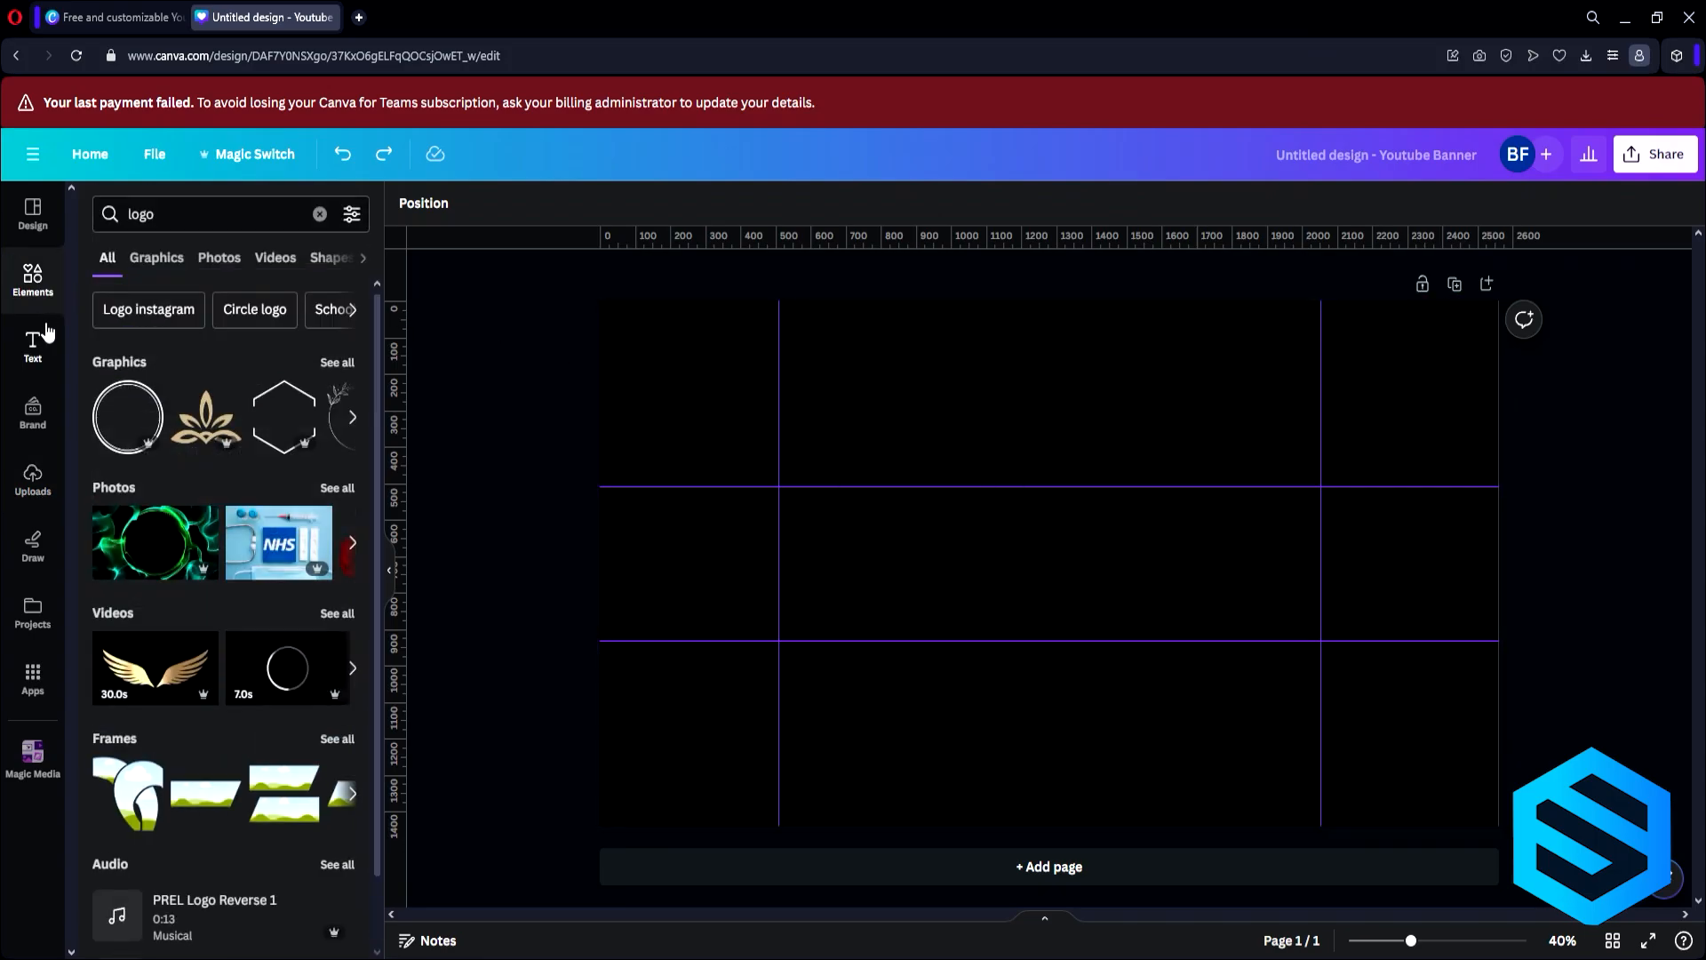
Search the design templates for "logo" and apply the Blue & Modern Esports Logo Youtube Gaming Banner template to the page
click(187, 213)
key(Return)
text(logo)
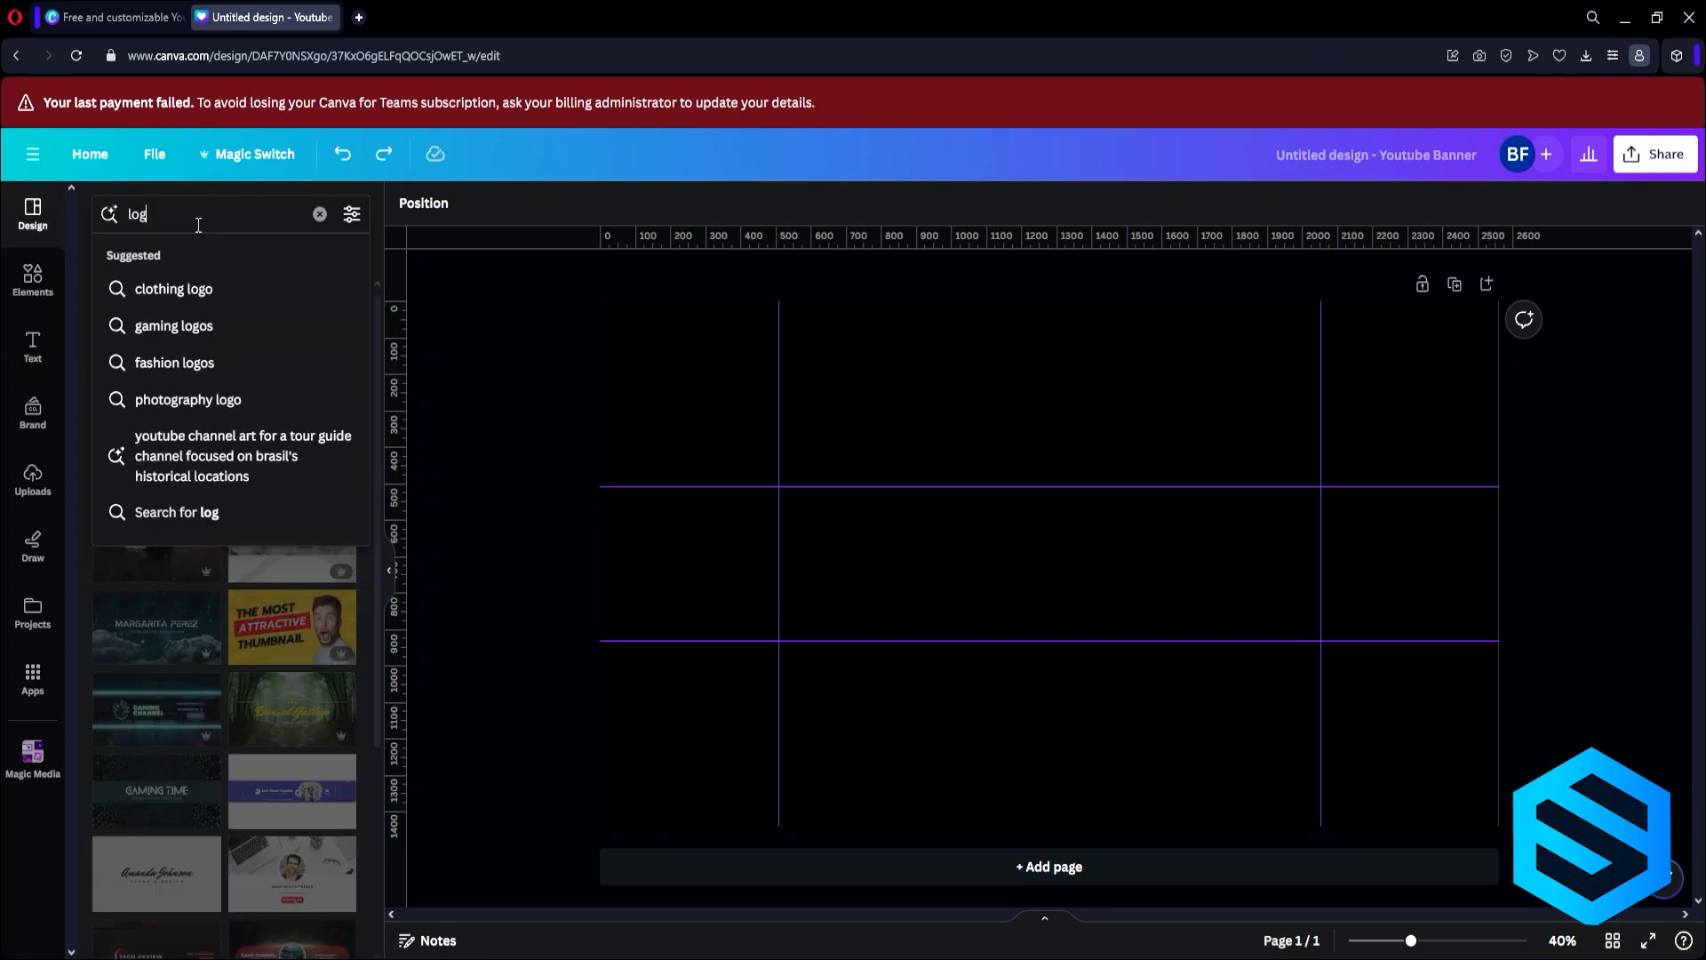
key(Return)
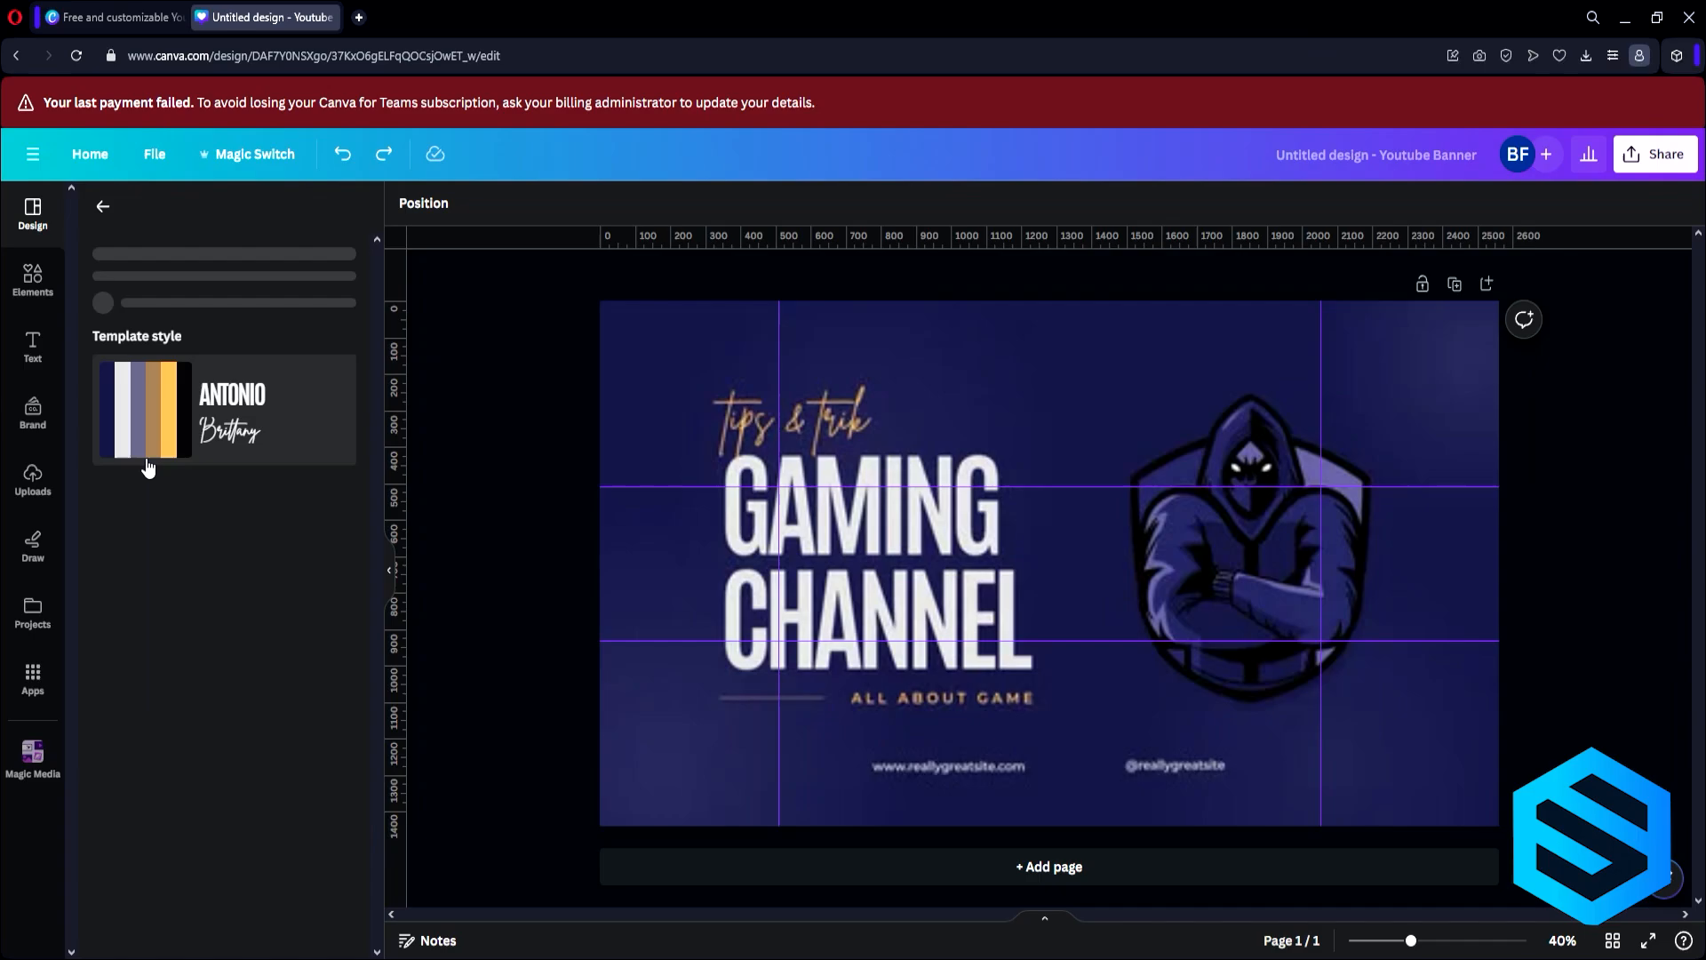
click(145, 465)
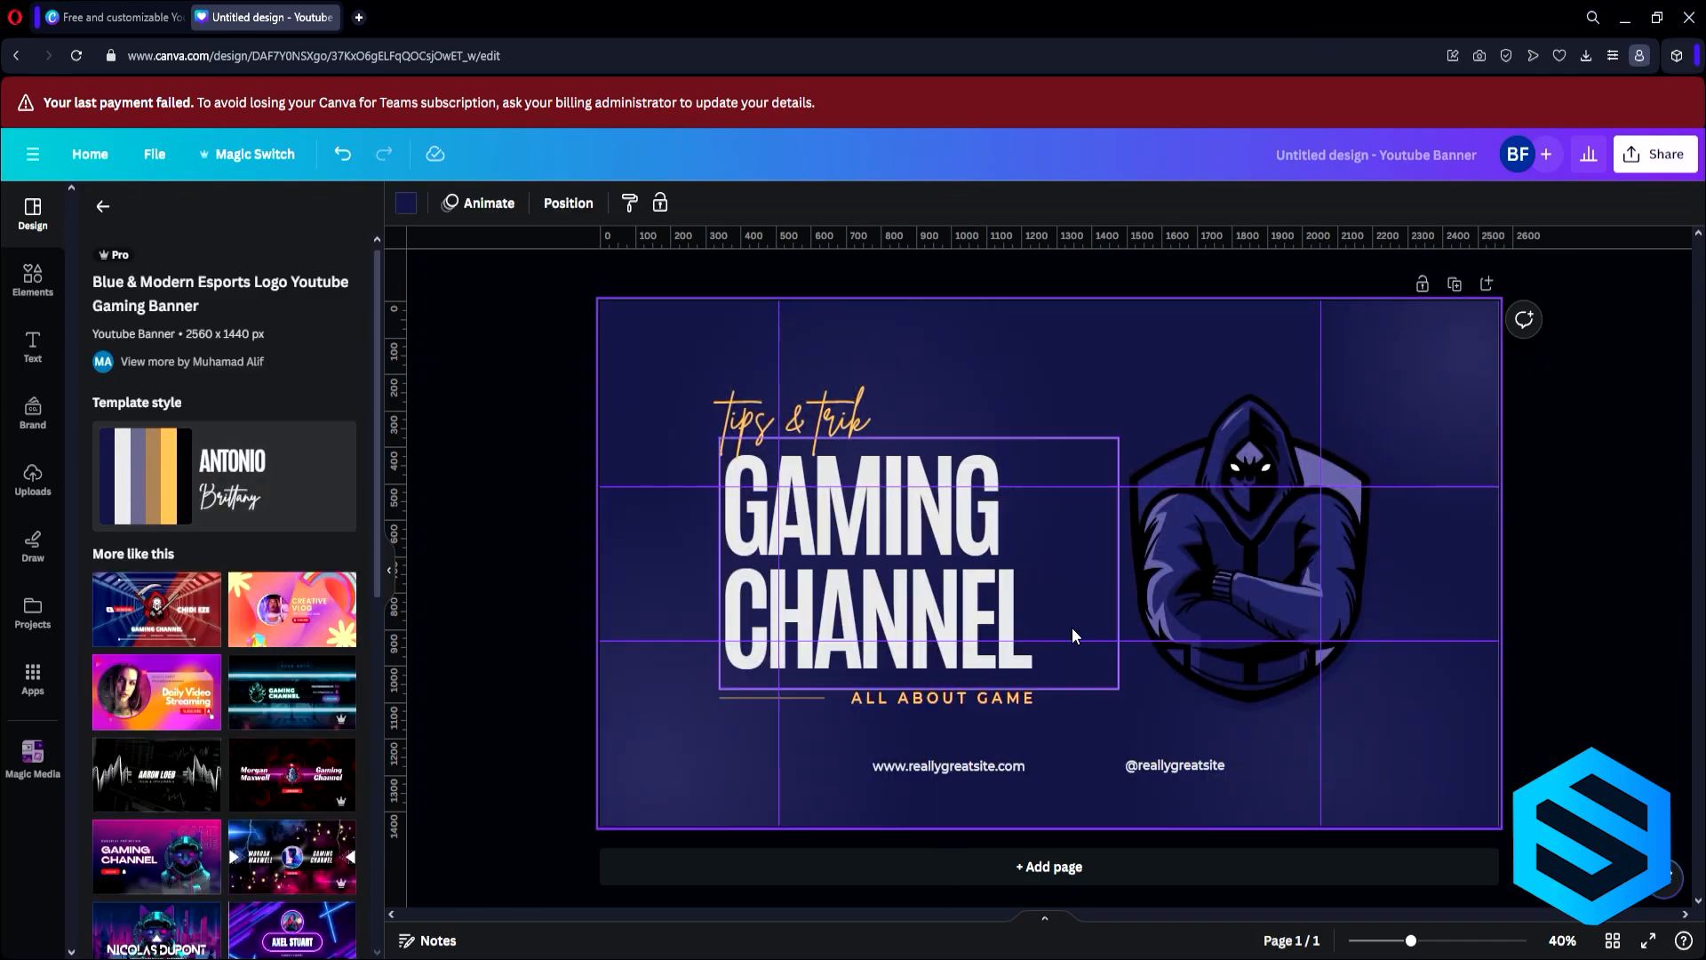
click(1637, 526)
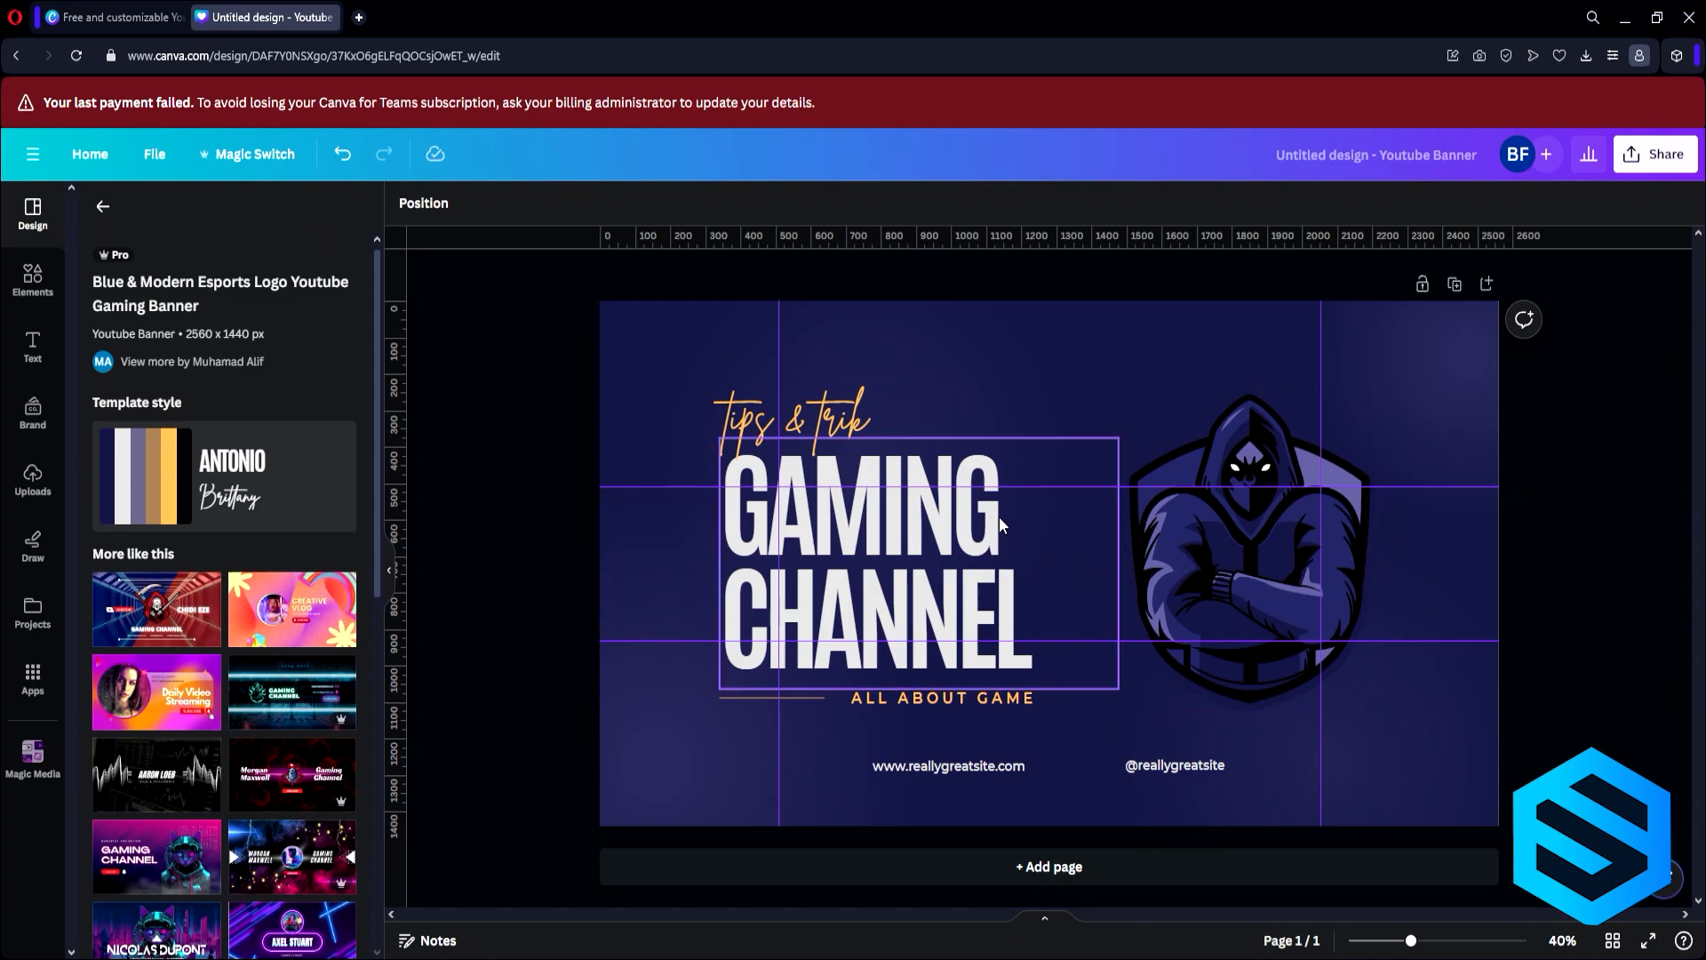
click(953, 770)
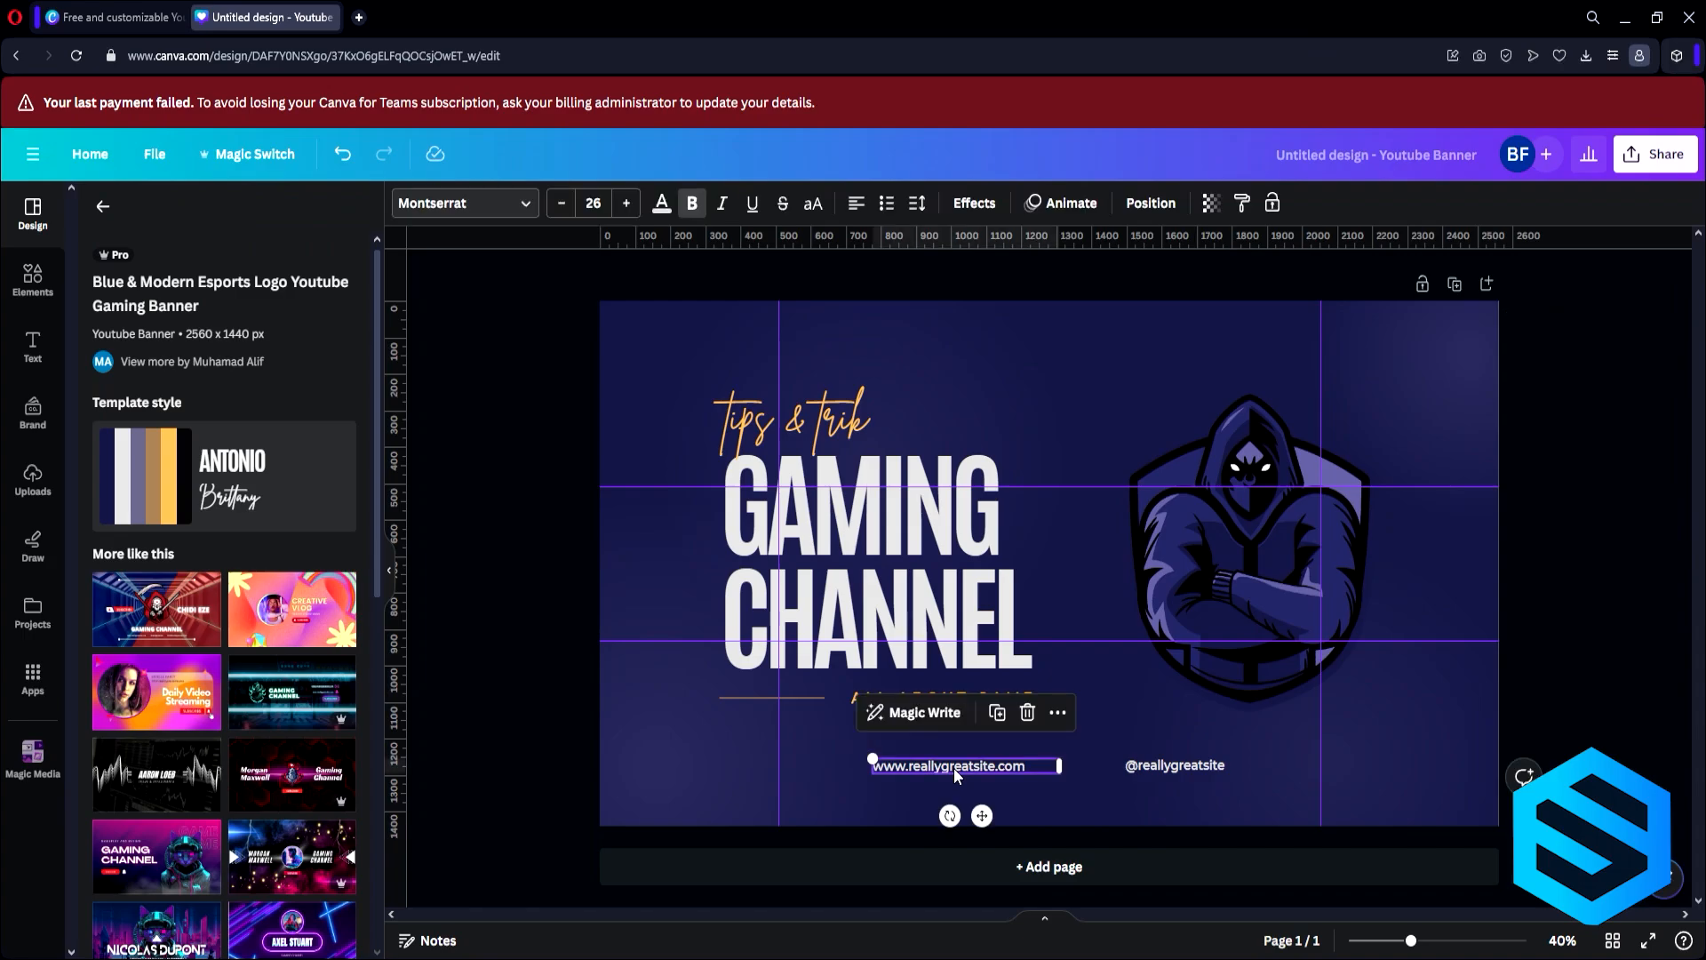
click(1024, 711)
click(1175, 766)
click(1277, 713)
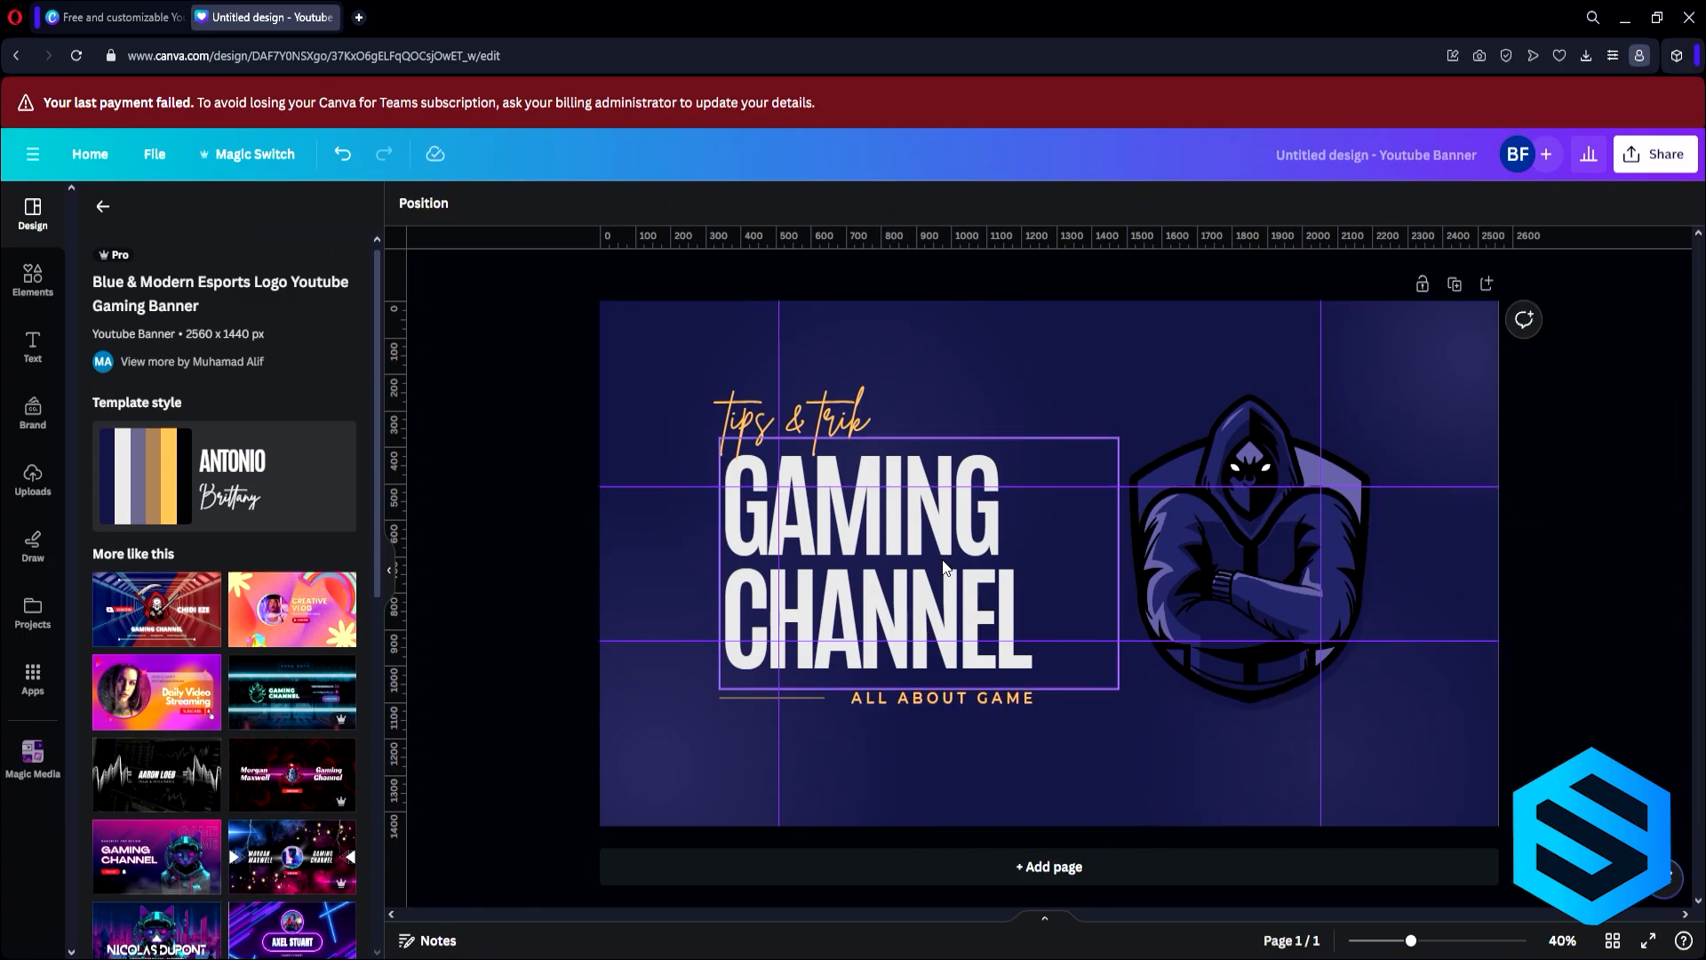
Move the GAMING CHANNEL heading just inside the first vertical guide and reduce its font size to 152
drag(911, 548, 965, 548)
click(560, 203)
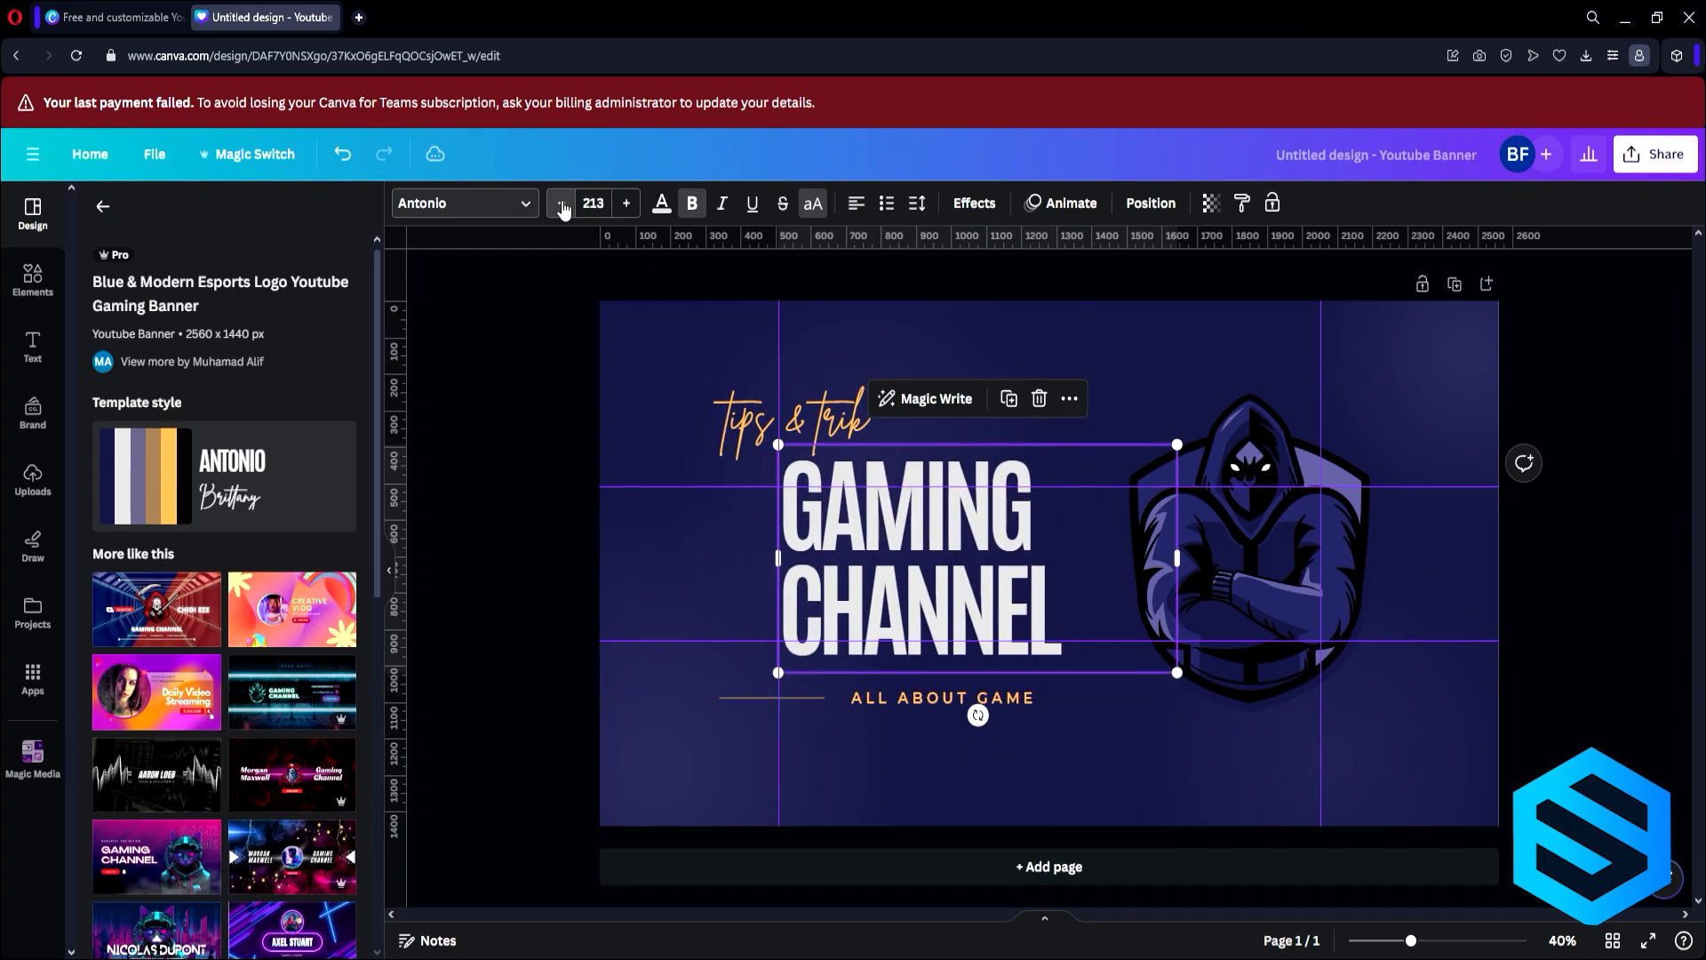
click(561, 204)
click(560, 203)
click(561, 204)
click(561, 204)
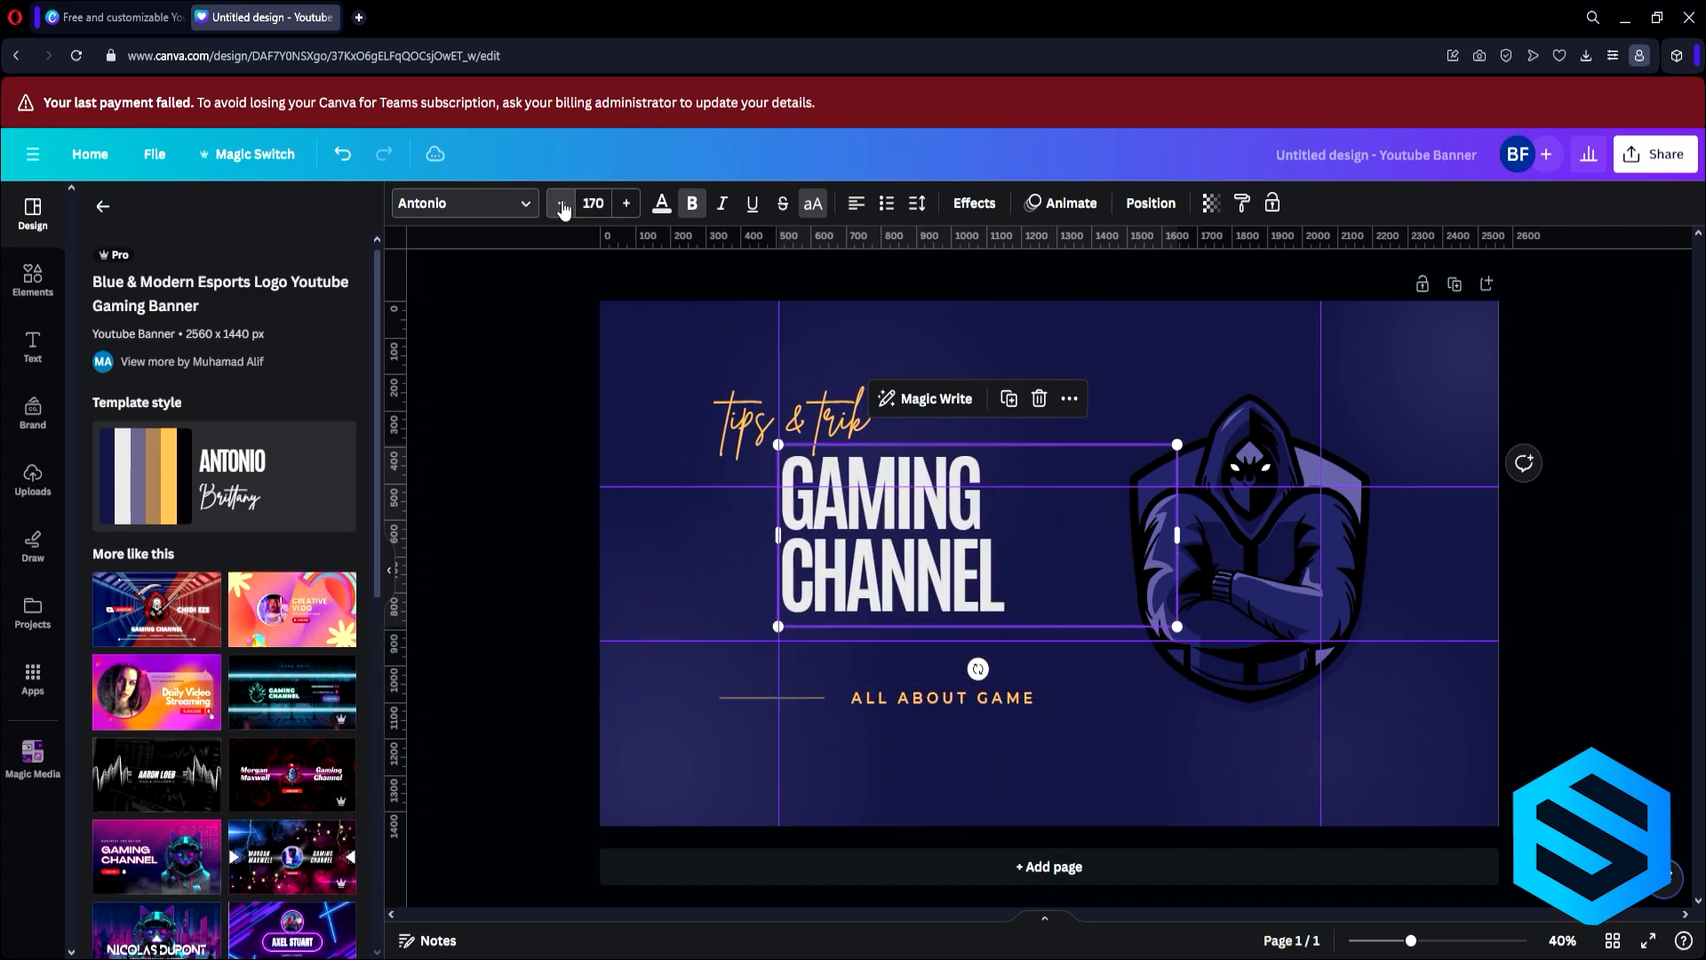
click(561, 203)
click(560, 203)
click(560, 203)
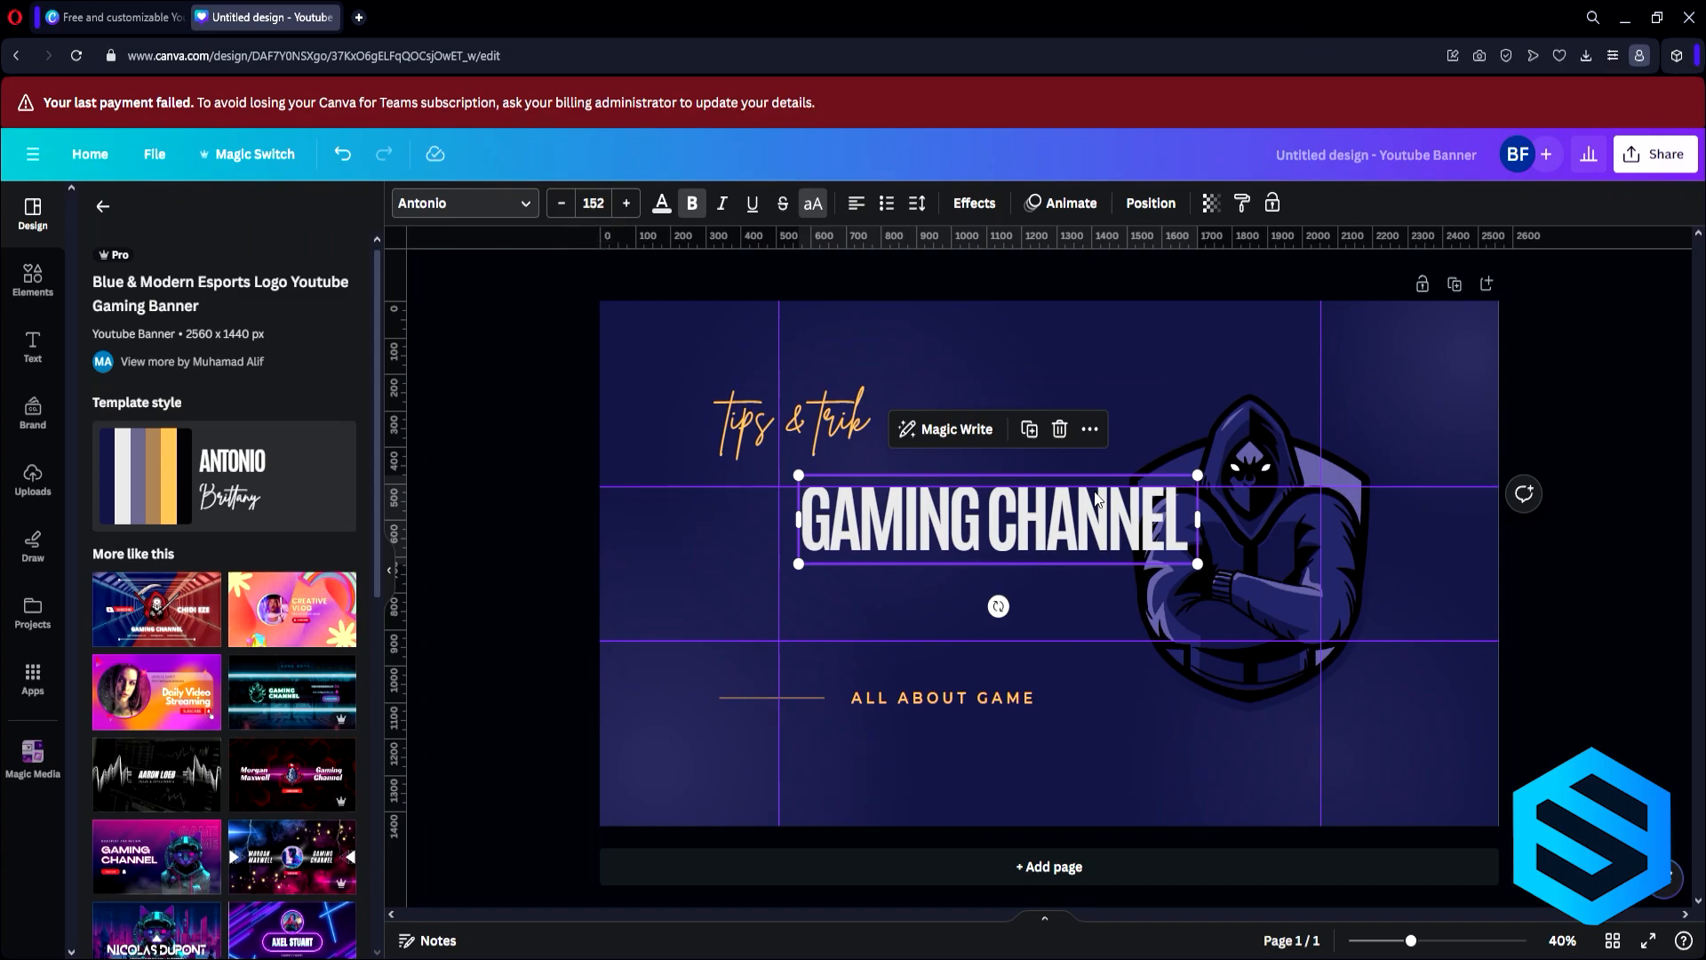
Enlarge the GAMING CHANNEL heading slightly so it wraps onto two lines, and fit it between the two horizontal guides
click(626, 203)
mouse_move(890, 536)
mouse_down()
mouse_move(917, 546)
mouse_move(878, 542)
mouse_up()
click(1585, 654)
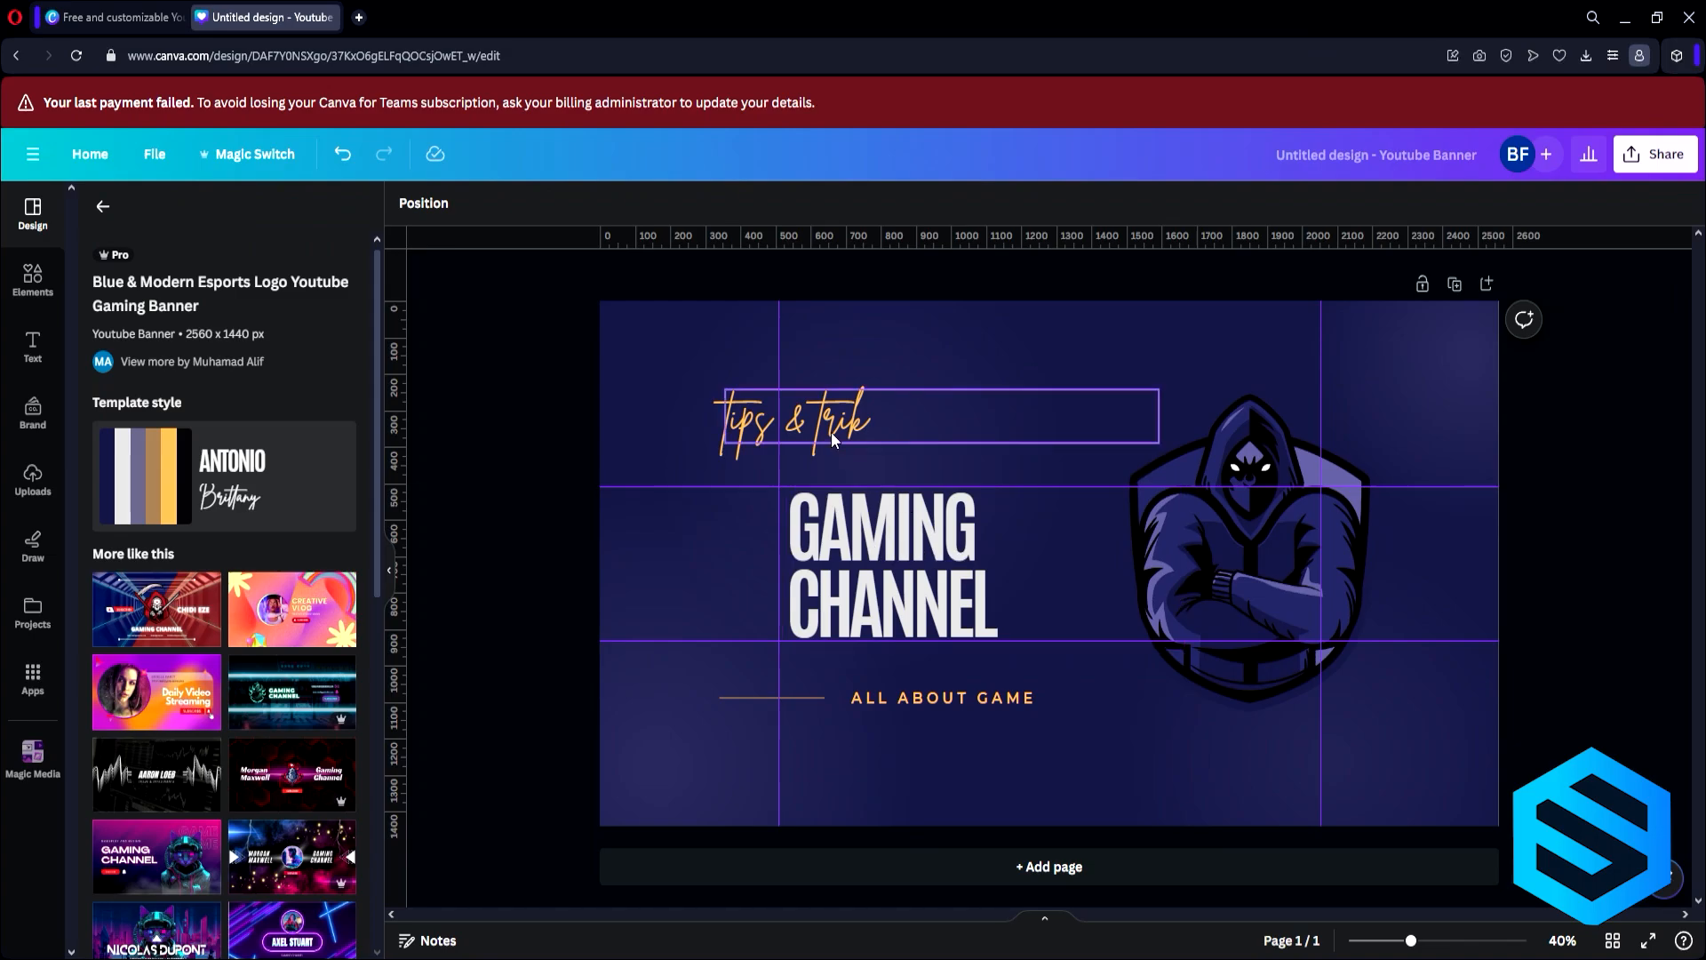
Shrink the GAMING CHANNEL heading slightly and place the "tips & trik" and ALL ABOUT GAME texts beside it between the horizontal guides
click(933, 589)
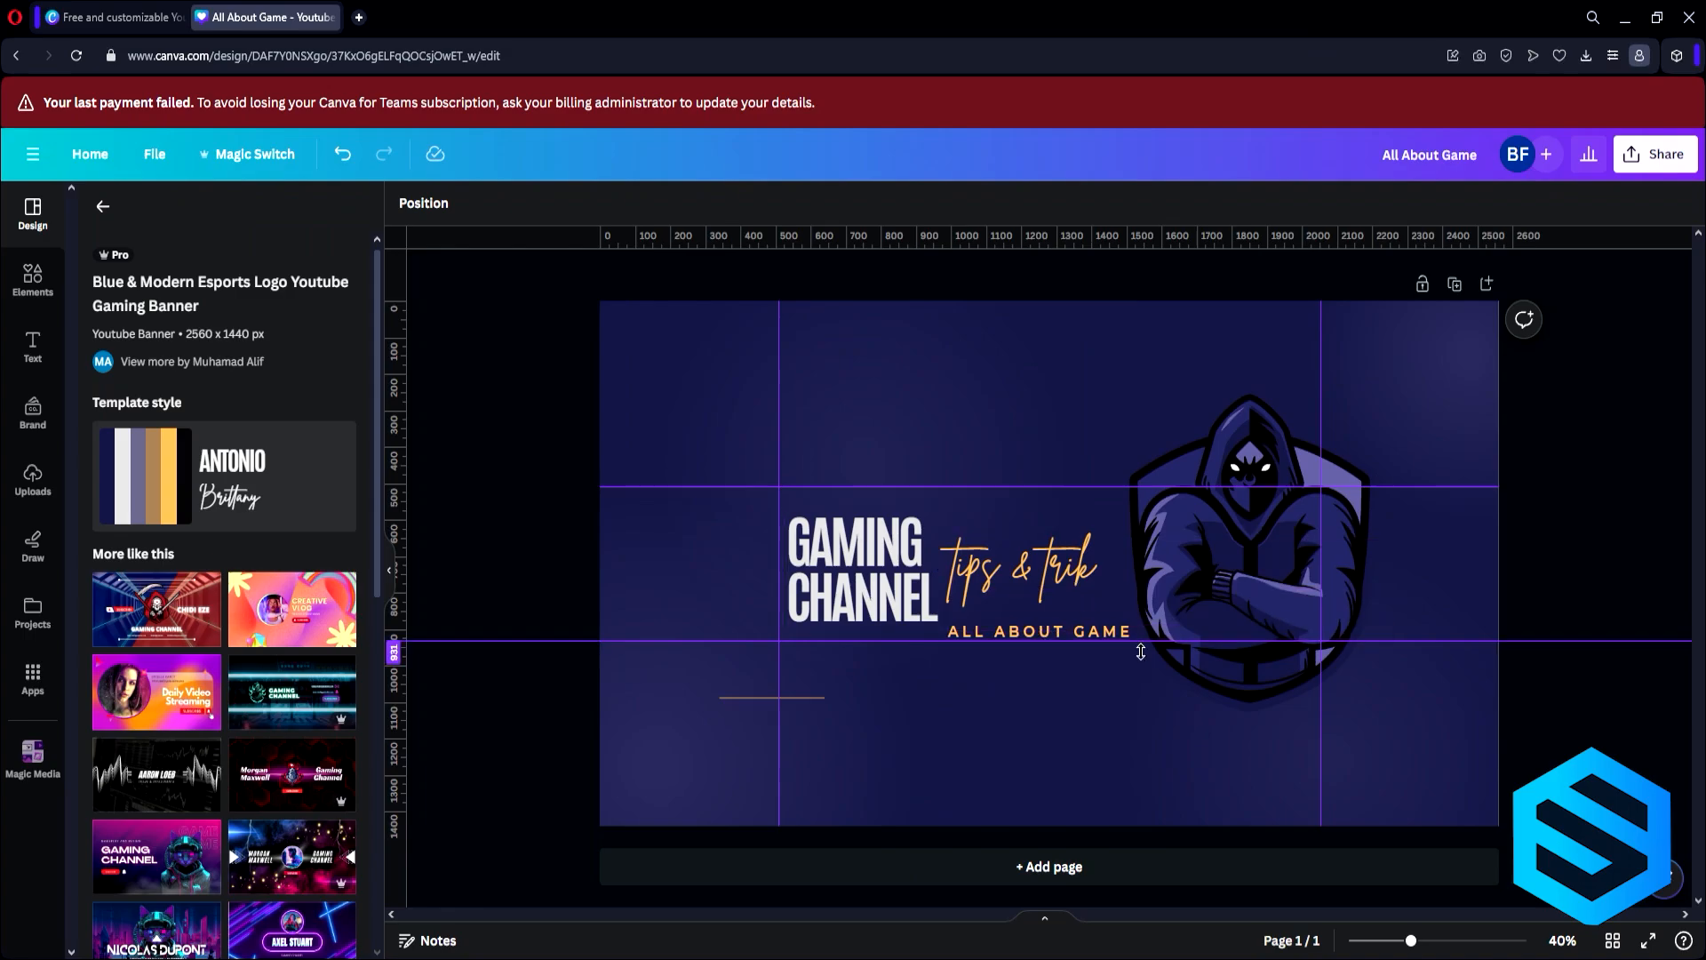
Shrink the hooded figure logo and fit it inside the guides beside the texts, and move the thin line directly under the GAMING CHANNEL heading
click(1270, 439)
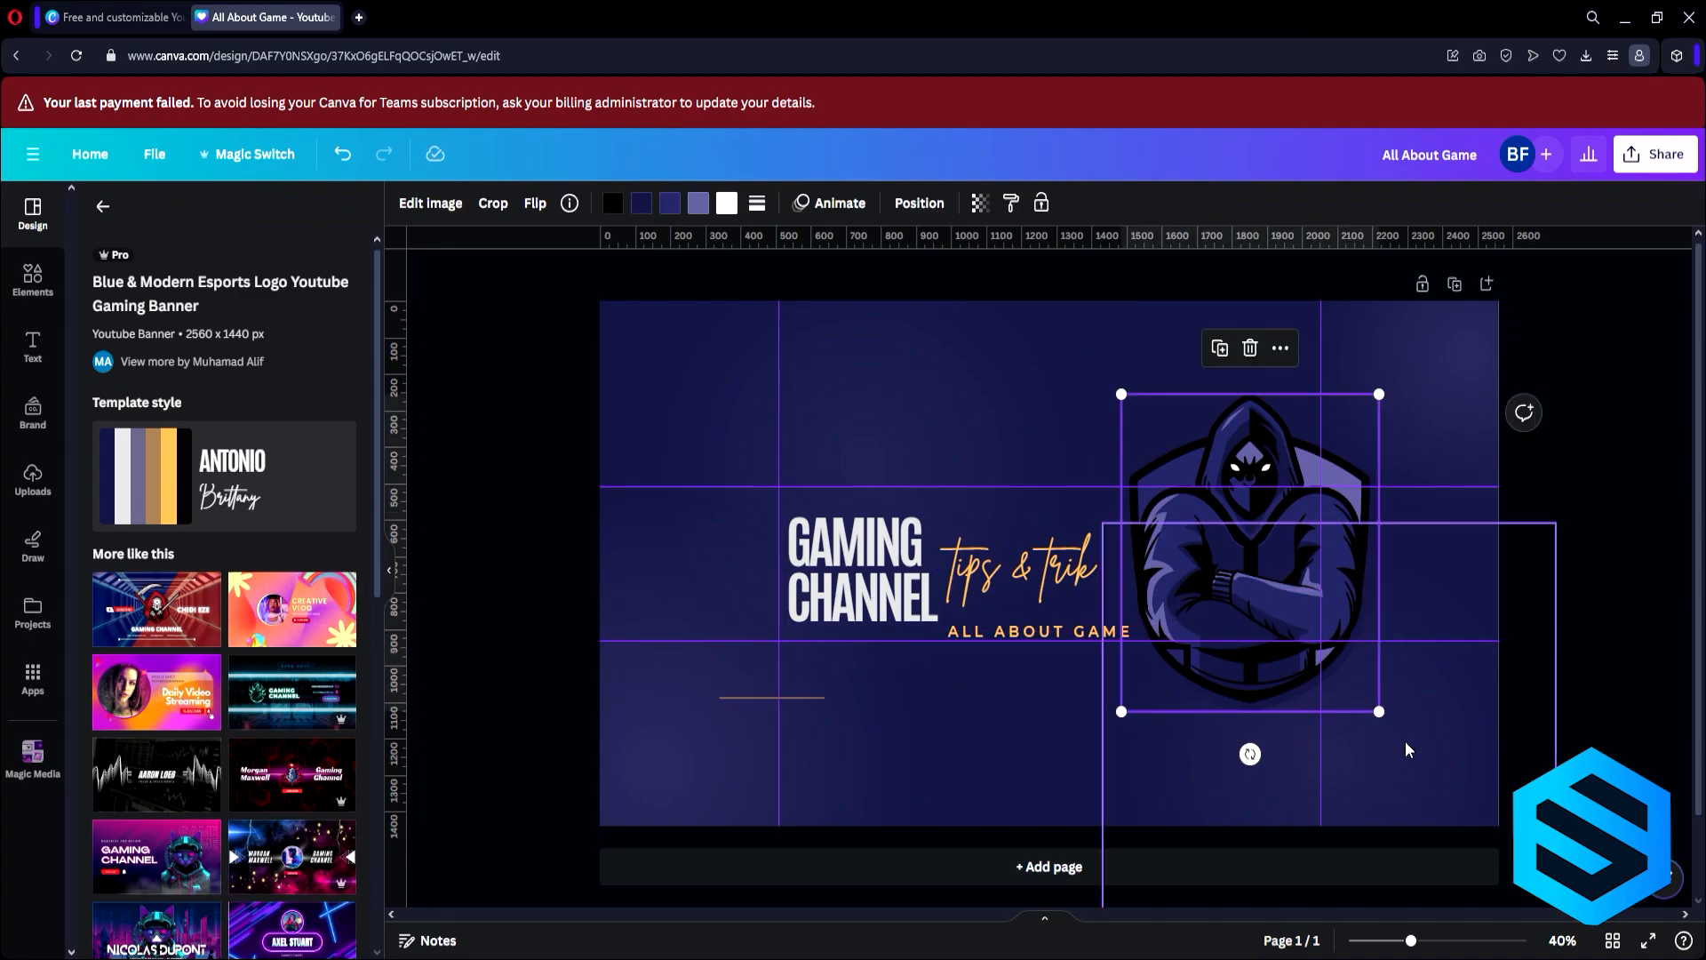
drag(1378, 711, 1262, 561)
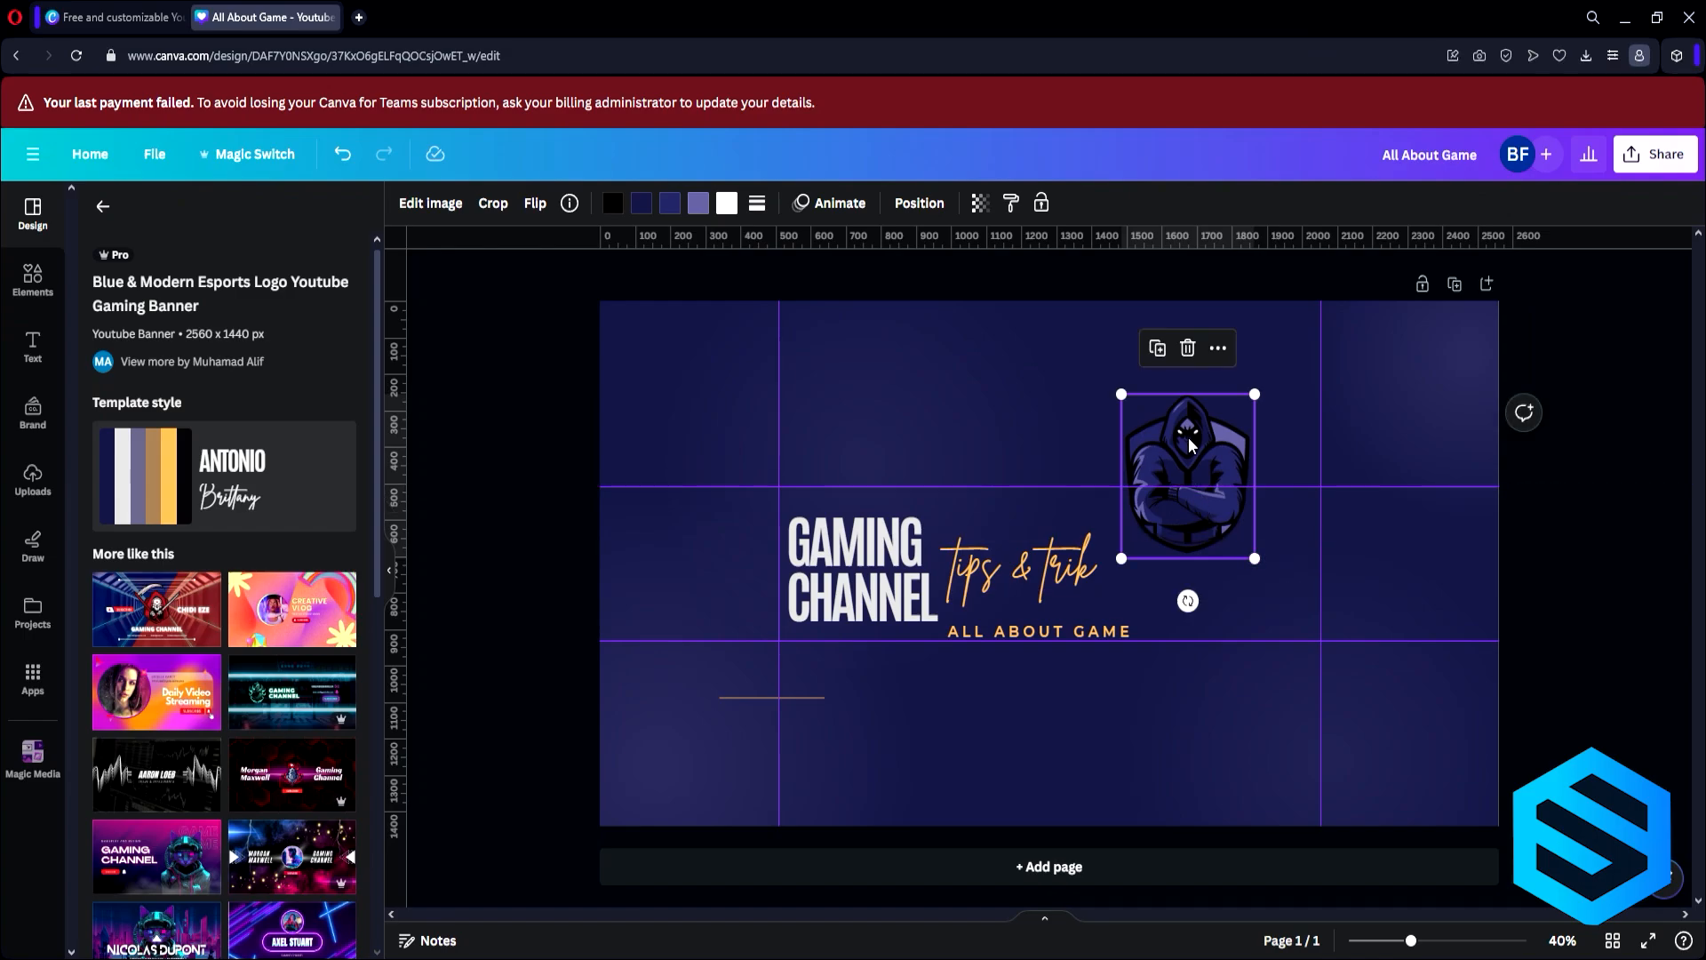
drag(1187, 437, 1219, 531)
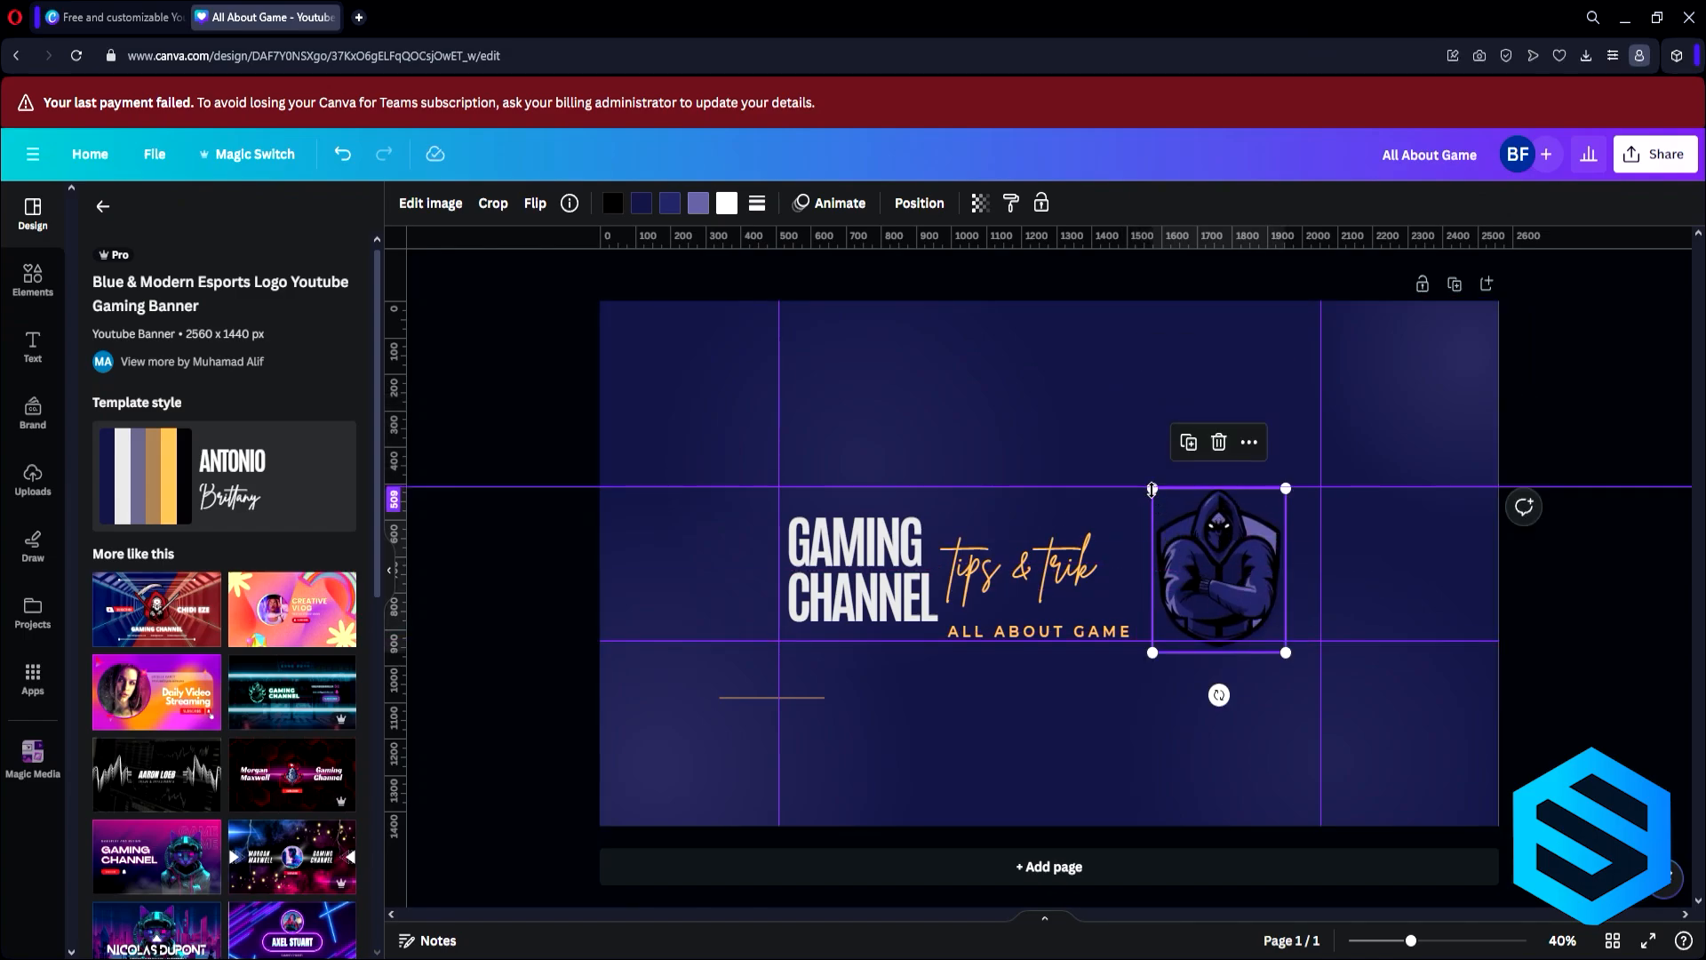
click(1575, 579)
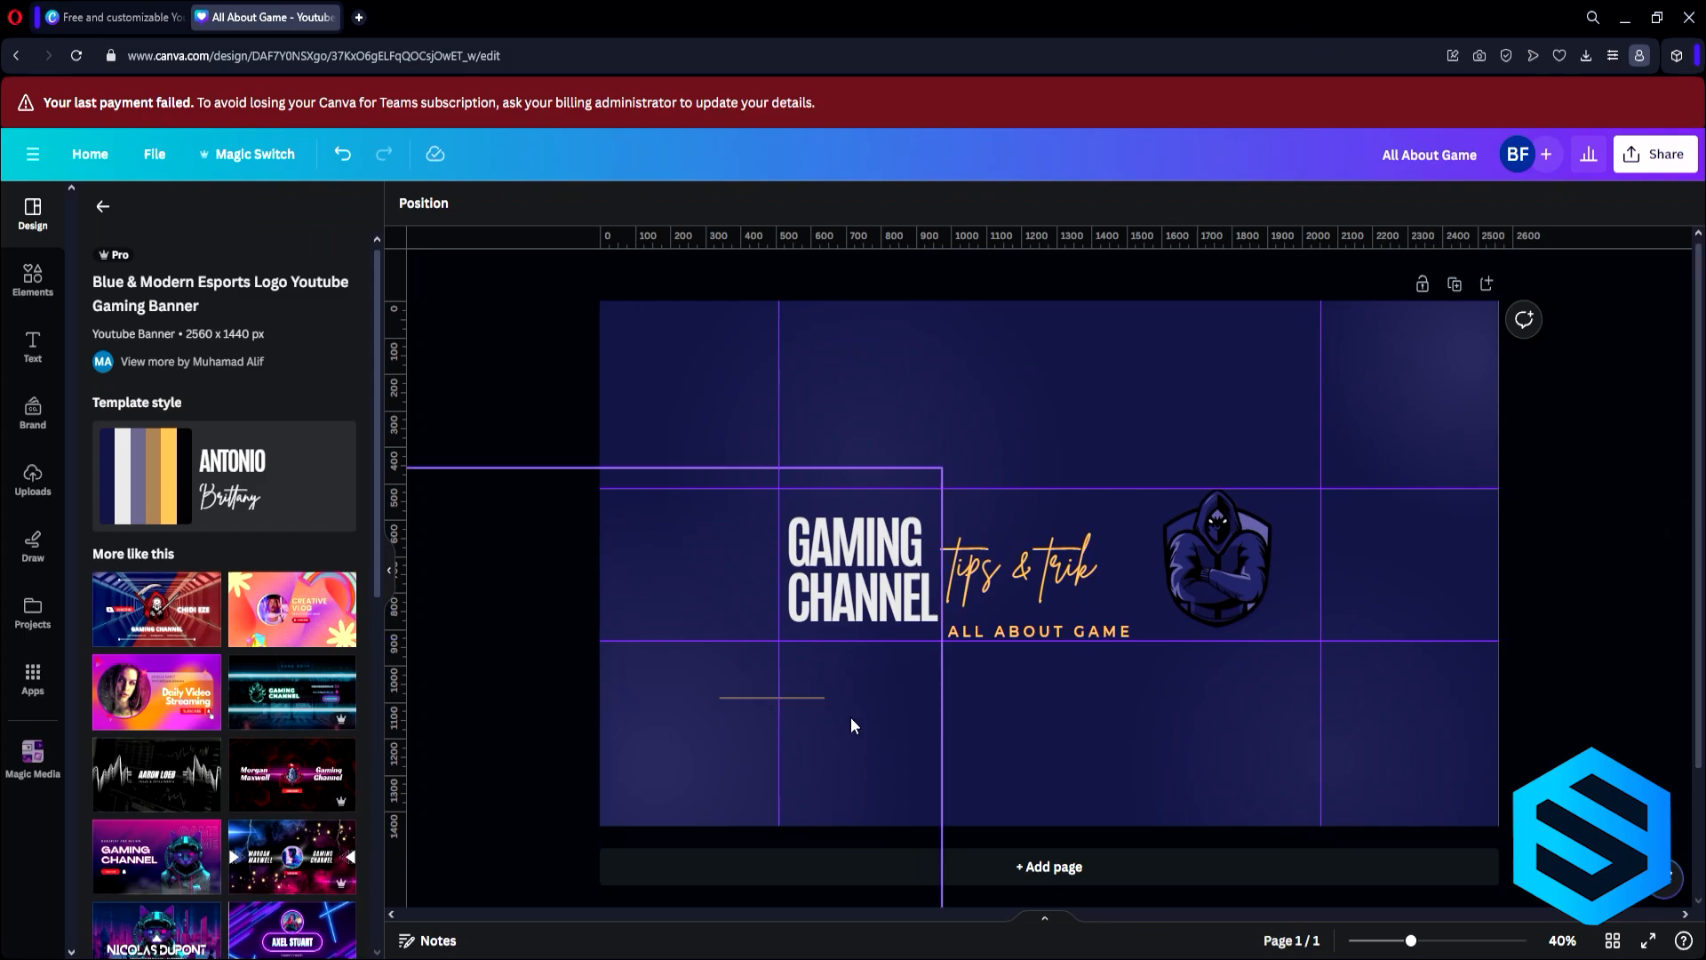
drag(804, 698, 881, 630)
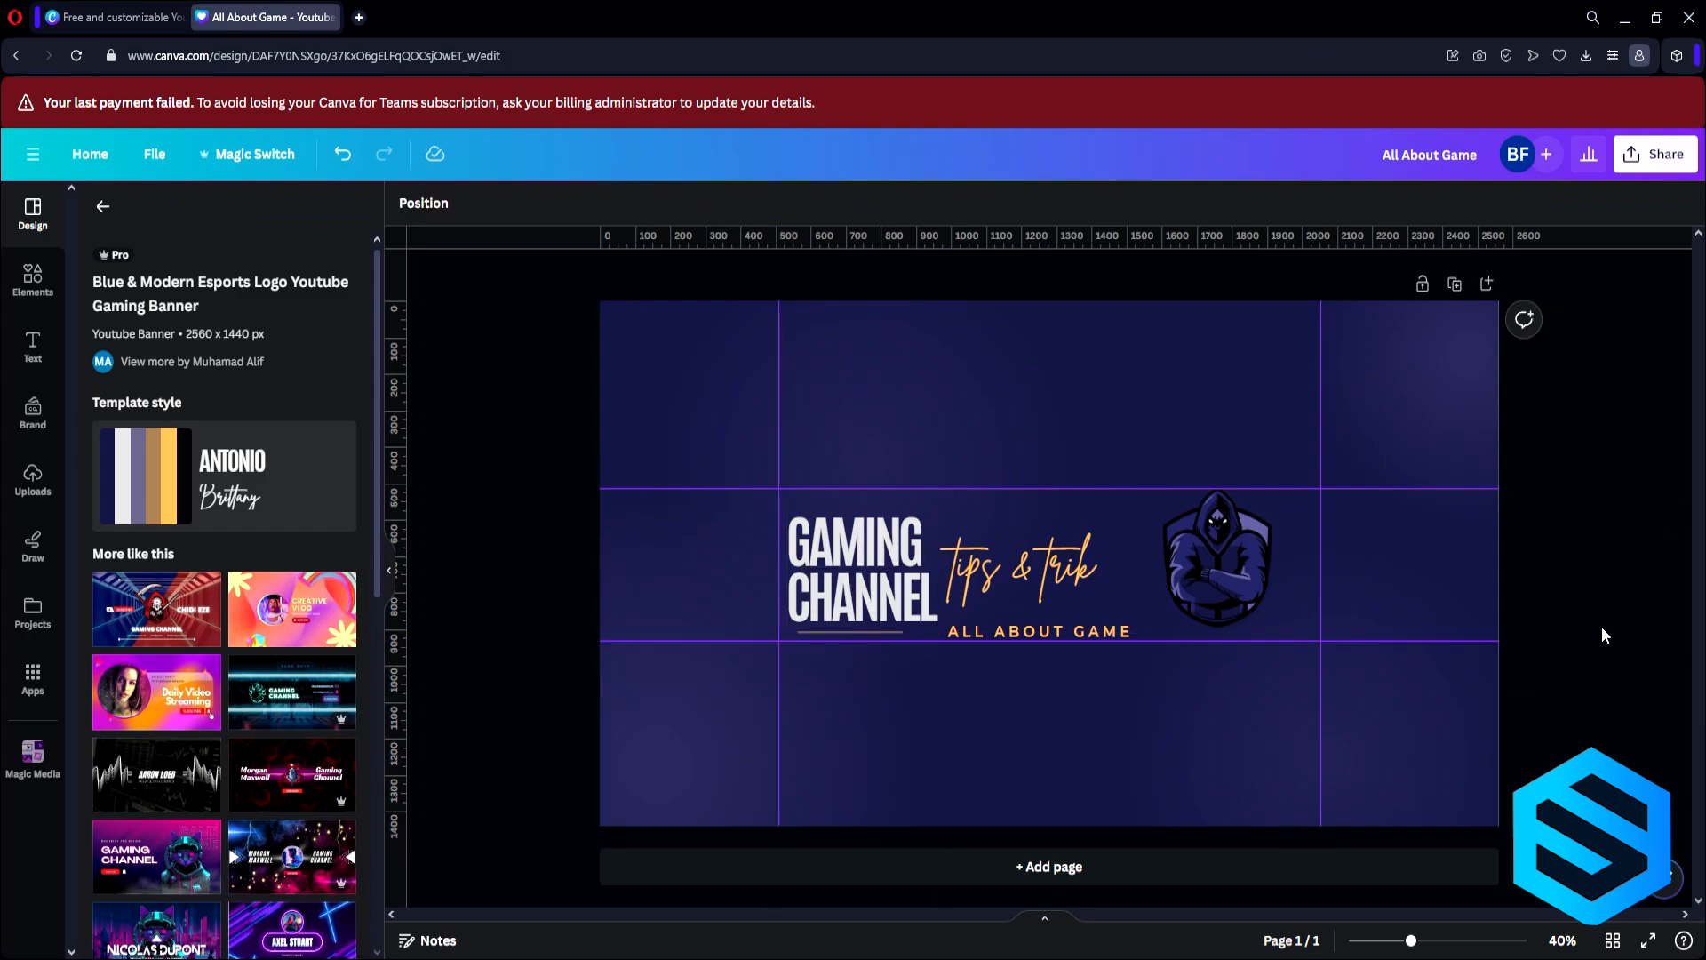